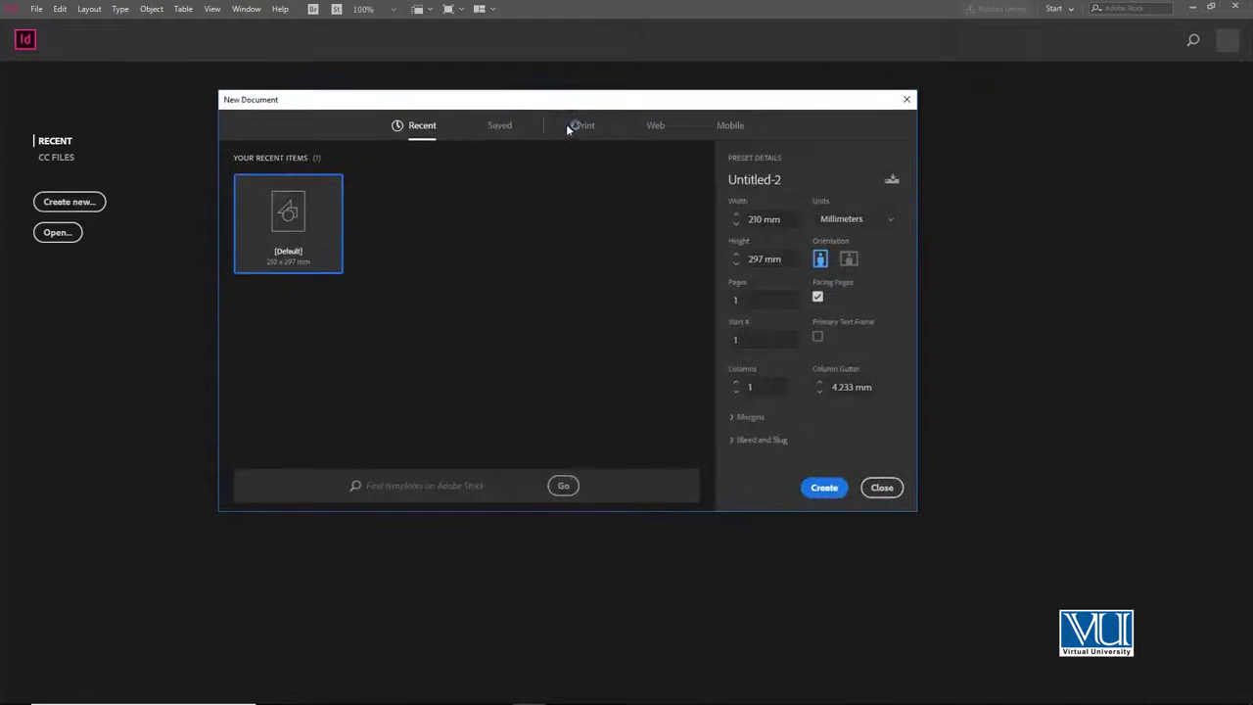
Create a new document from the default portrait preset with its units set to inches
left_click(856, 220)
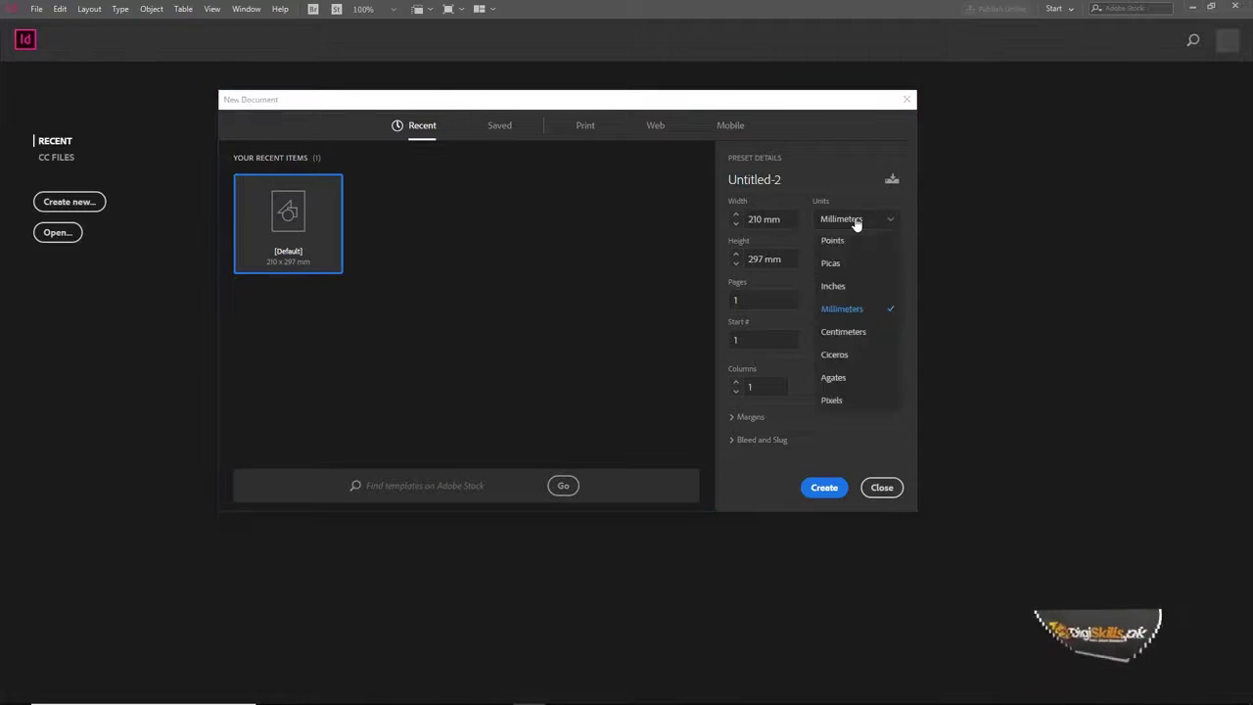
left_click(868, 283)
left_click_drag(785, 109, 835, 98)
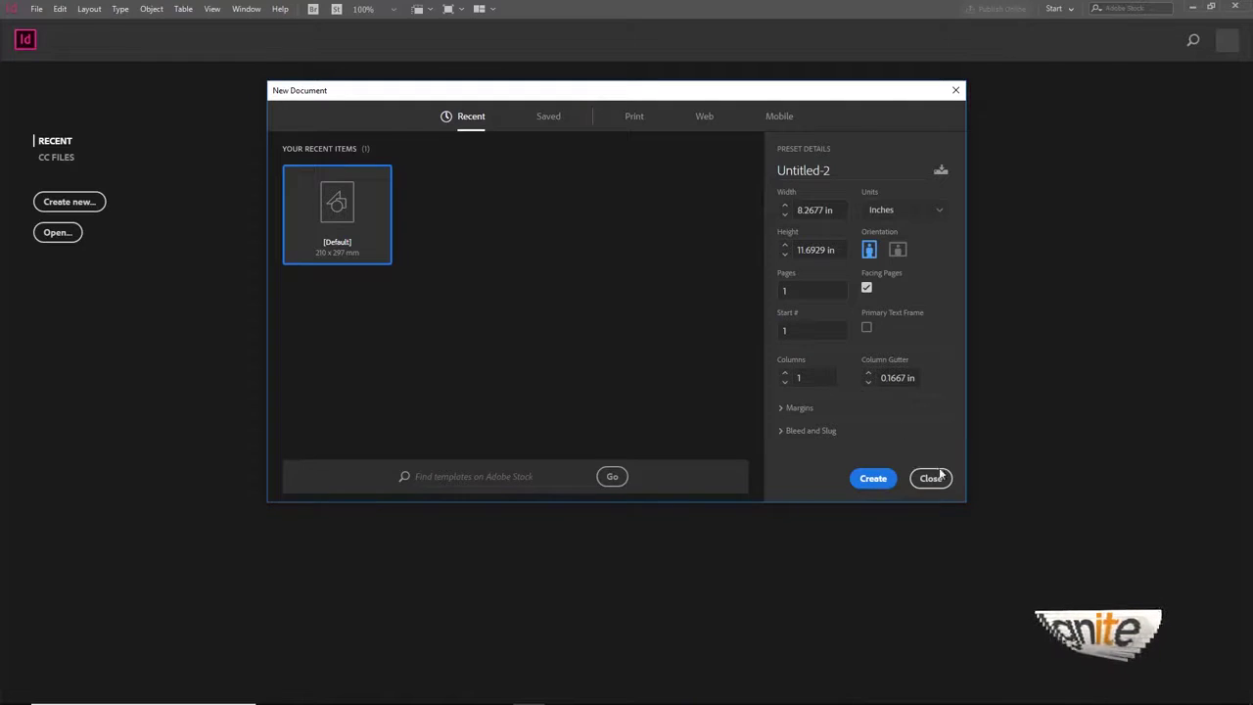
left_click(872, 478)
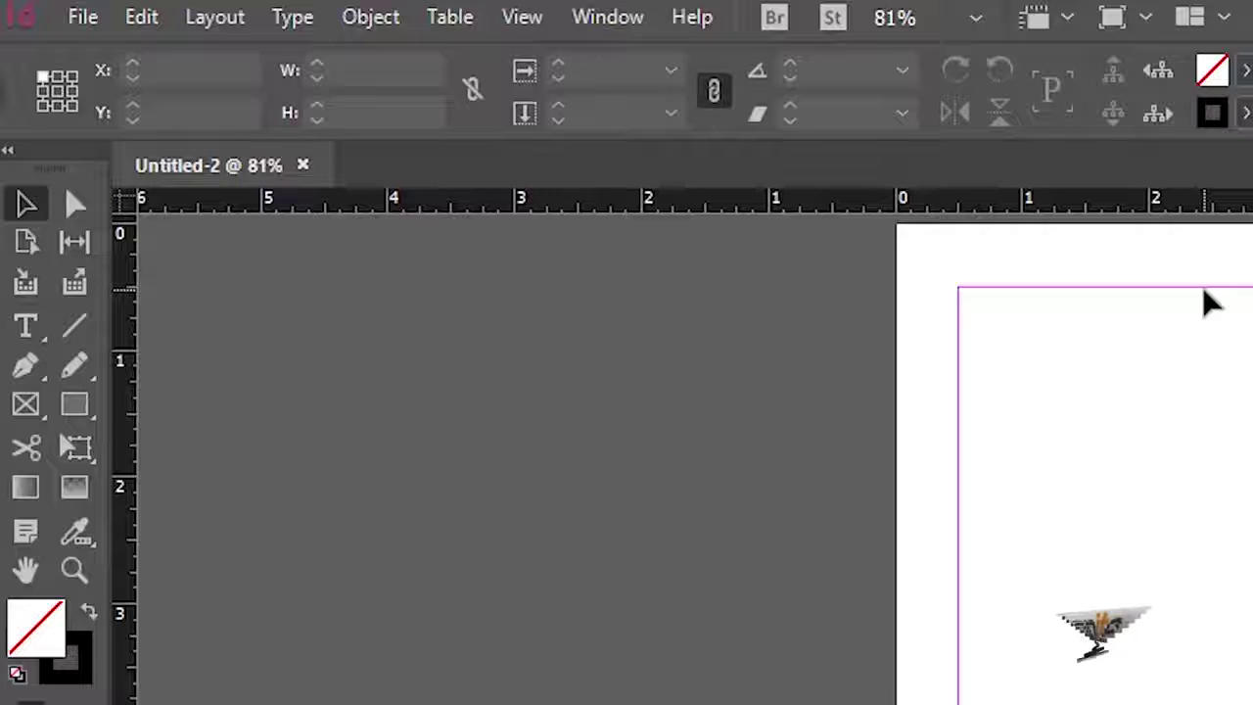
Look through the available File, Edit, Layout, Type, Object, Table, View and Window commands
left_click(81, 24)
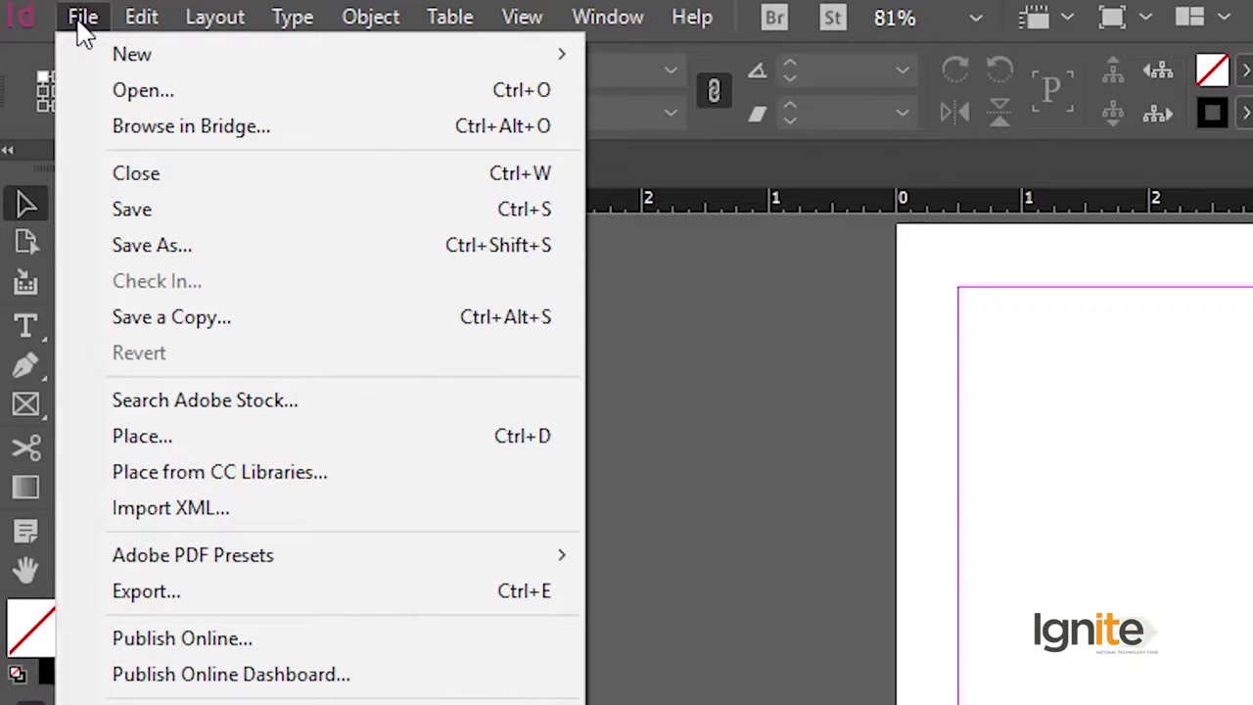
left_click(86, 24)
left_click(147, 26)
left_click(149, 27)
left_click(200, 21)
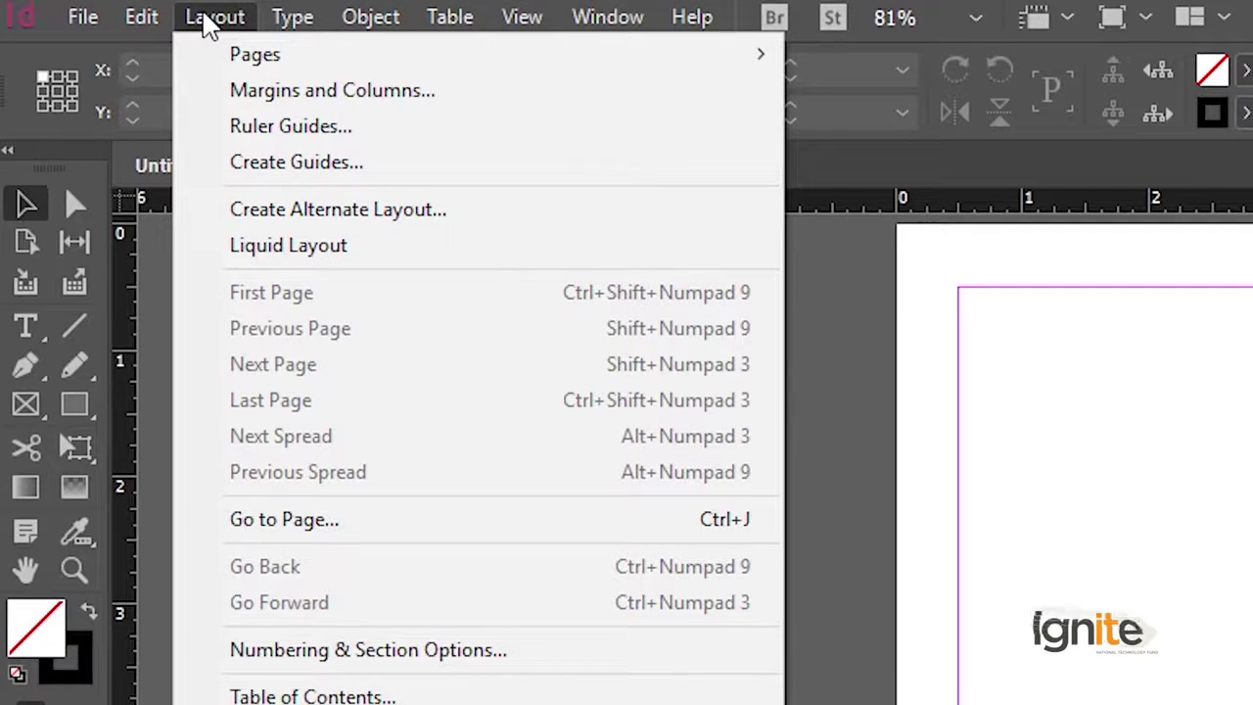
left_click(211, 21)
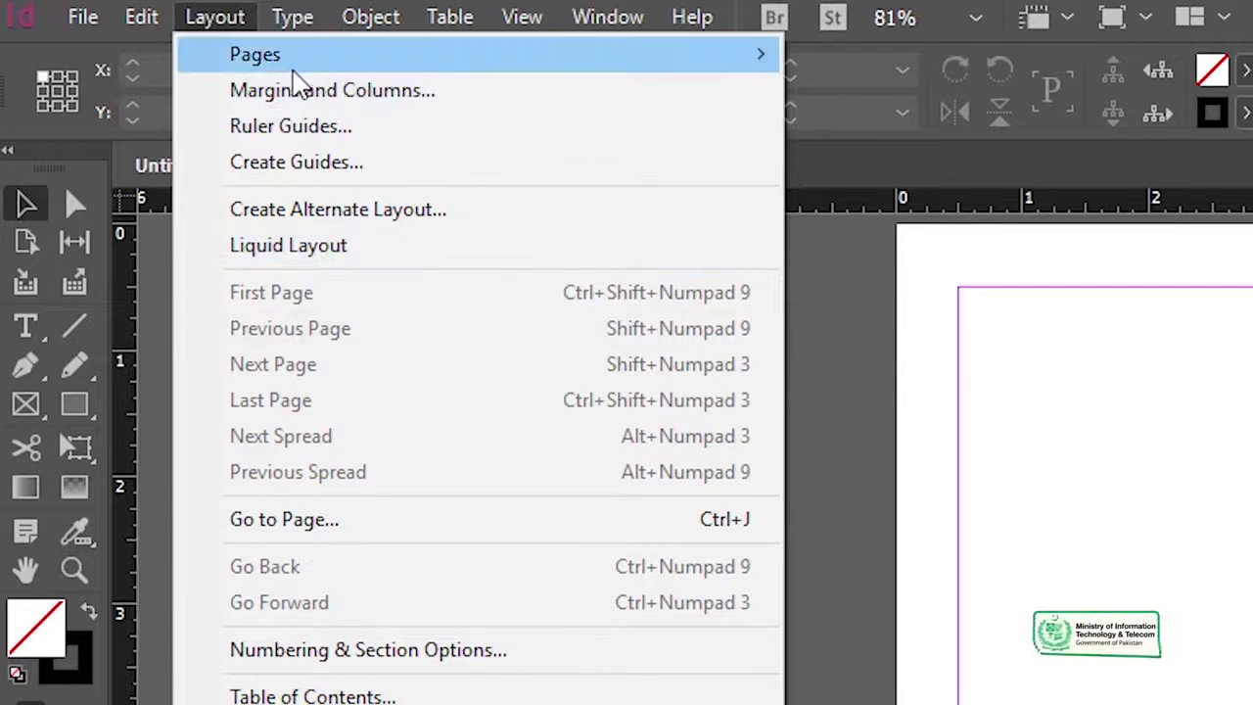
mouse_move(289, 68)
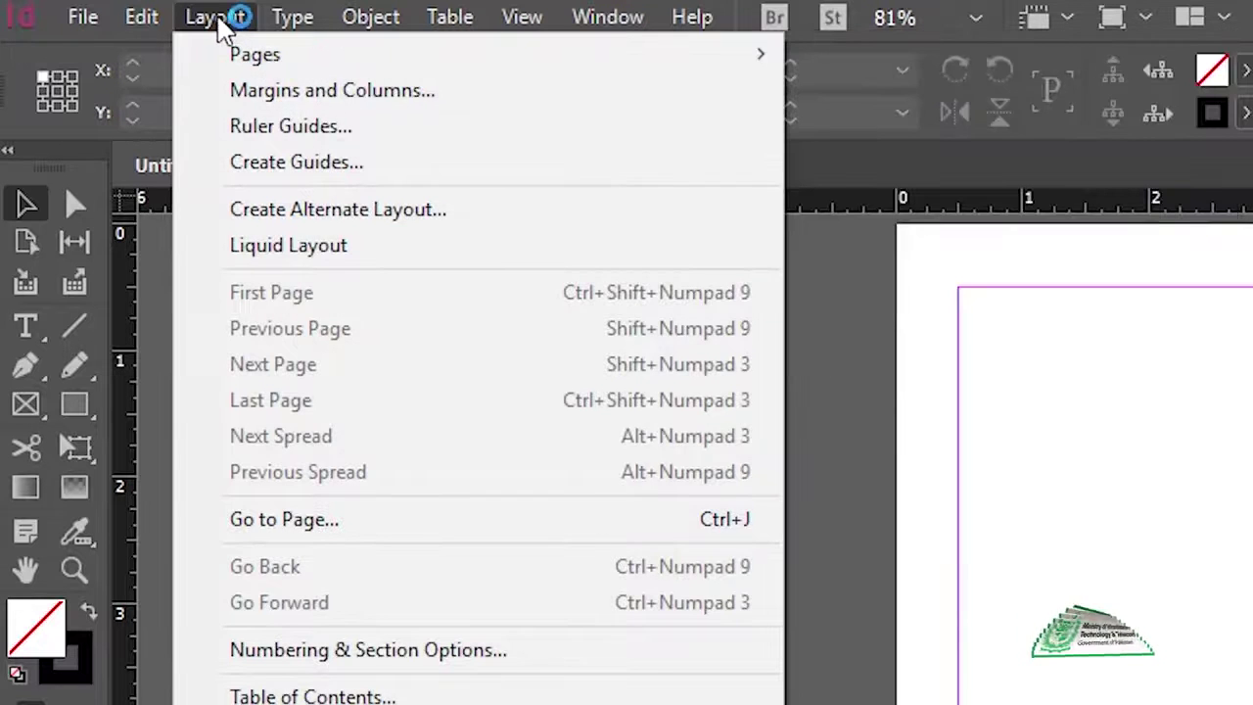
mouse_move(303, 30)
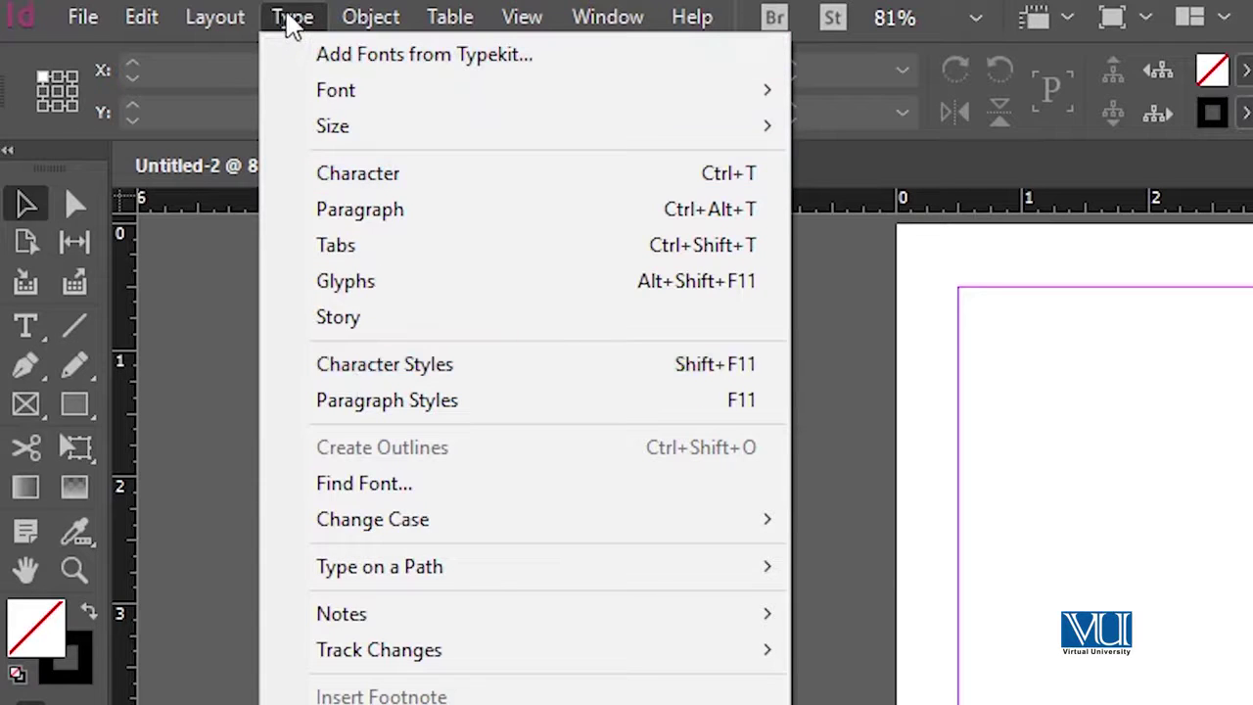
mouse_move(358, 17)
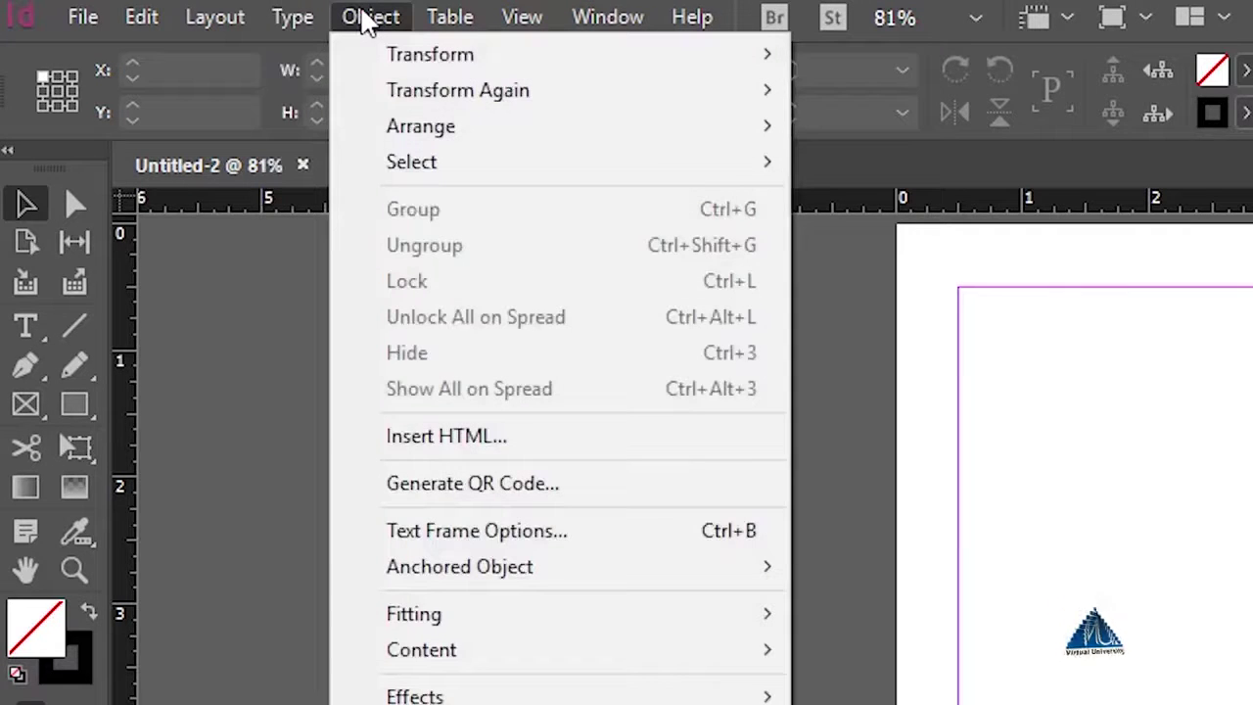
mouse_move(446, 21)
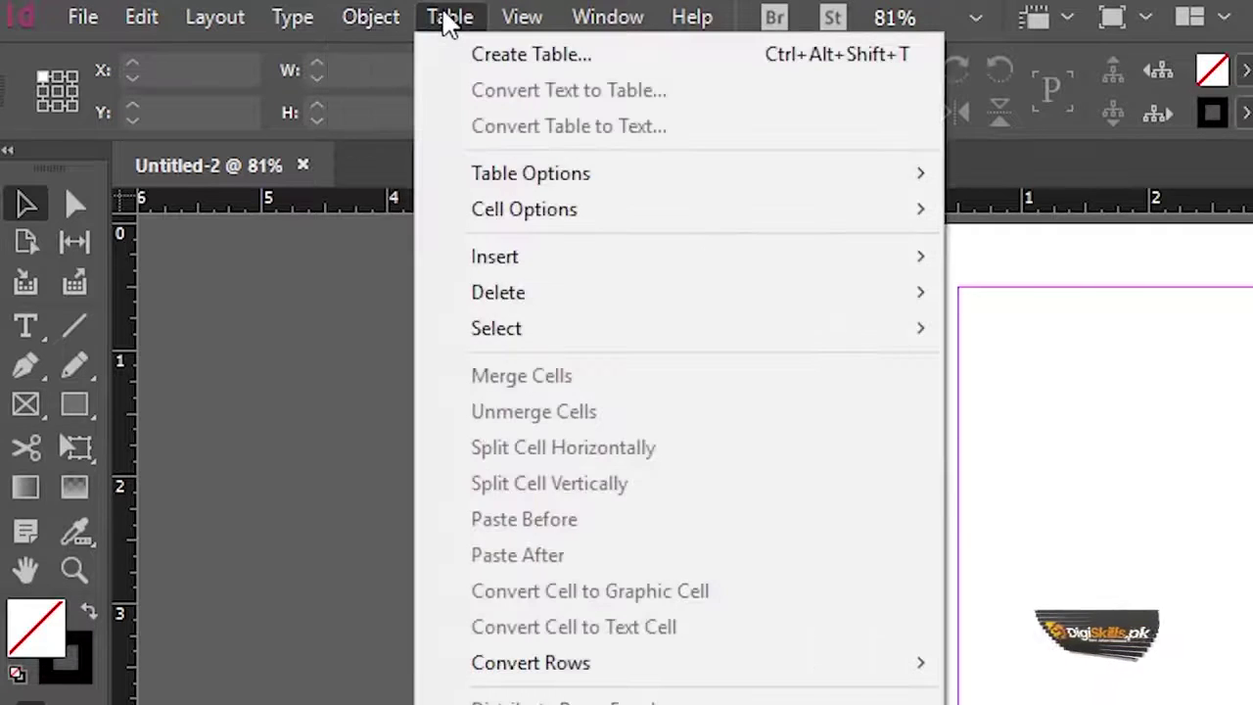
mouse_move(534, 29)
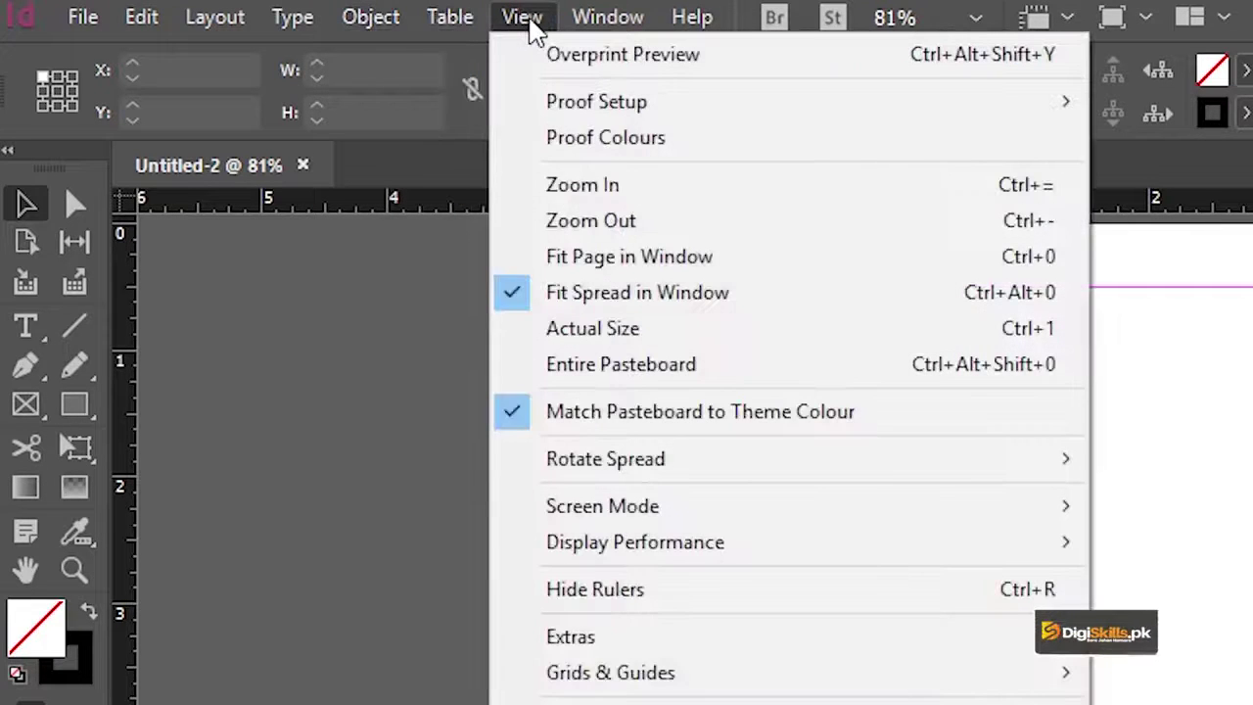
mouse_move(607, 32)
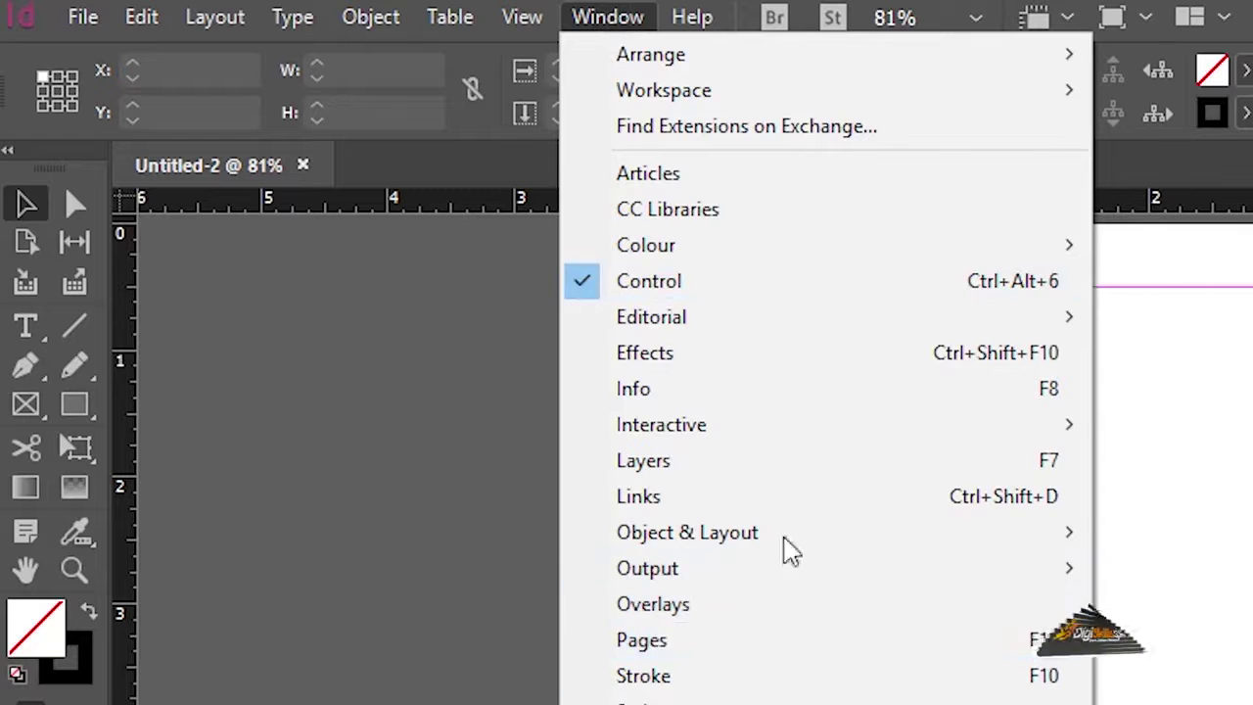
mouse_move(729, 553)
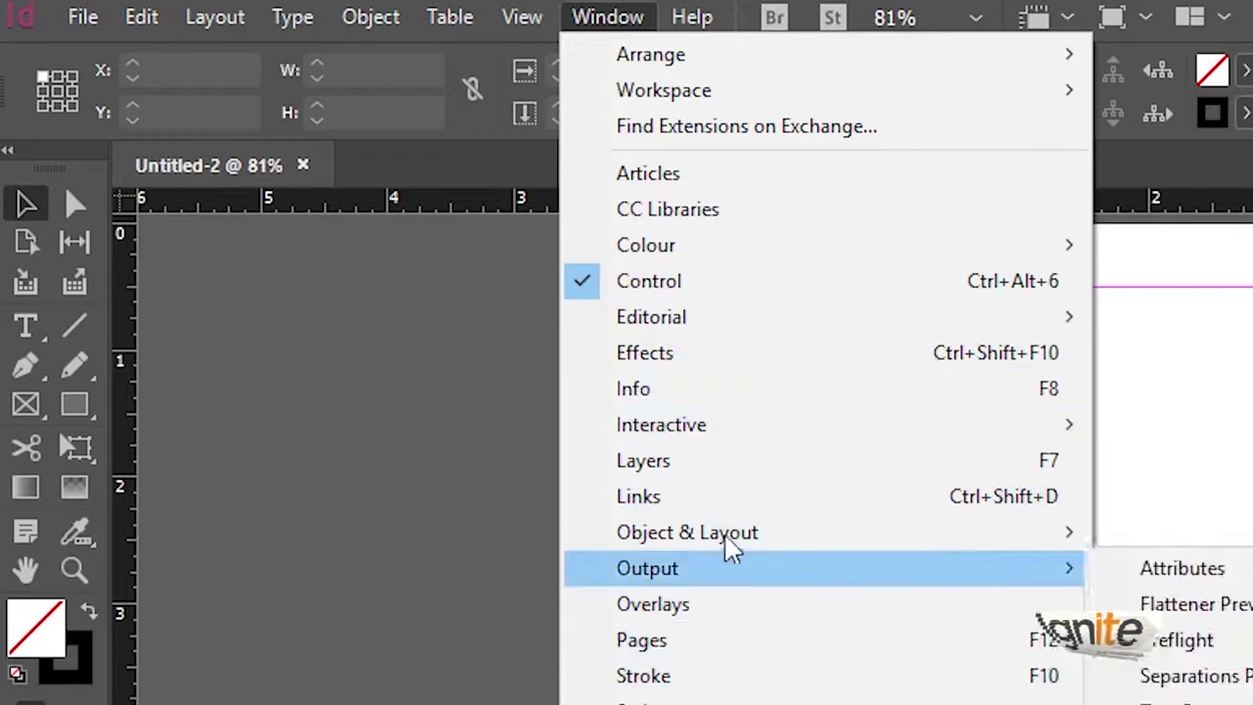
left_click(636, 20)
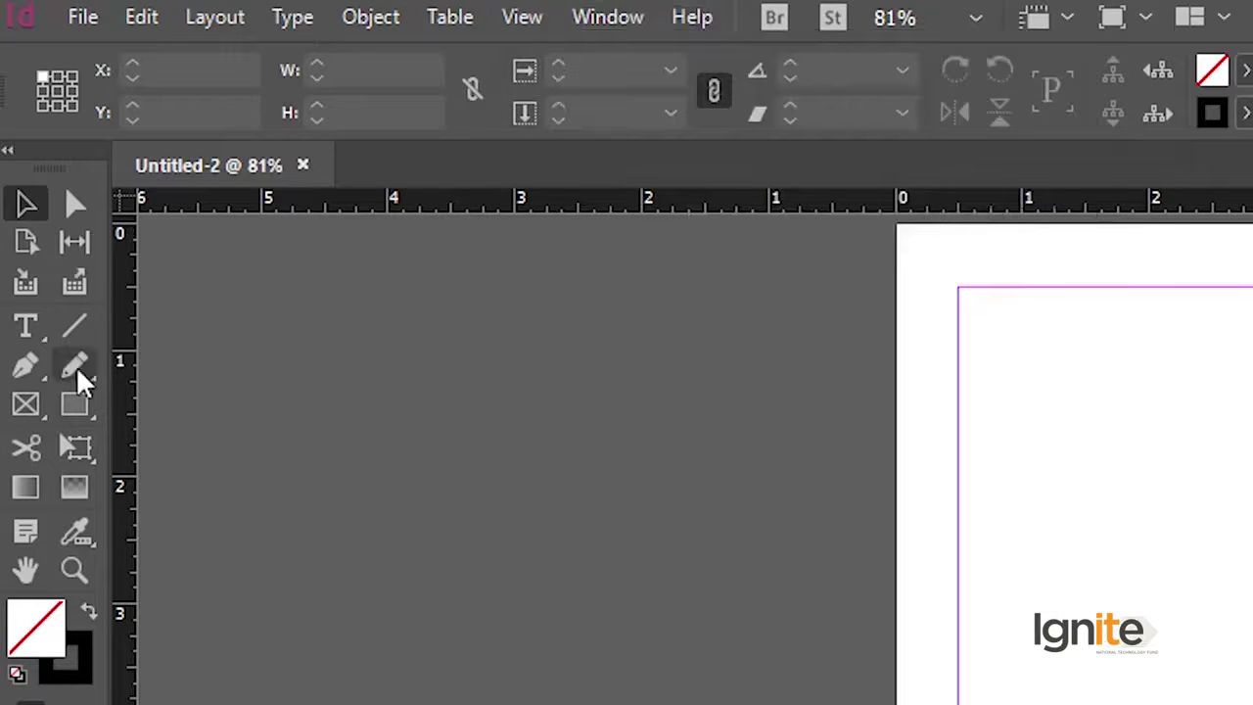
Draw an unfilled square about 2.24 in wide and high near the middle of the page
left_click(75, 404)
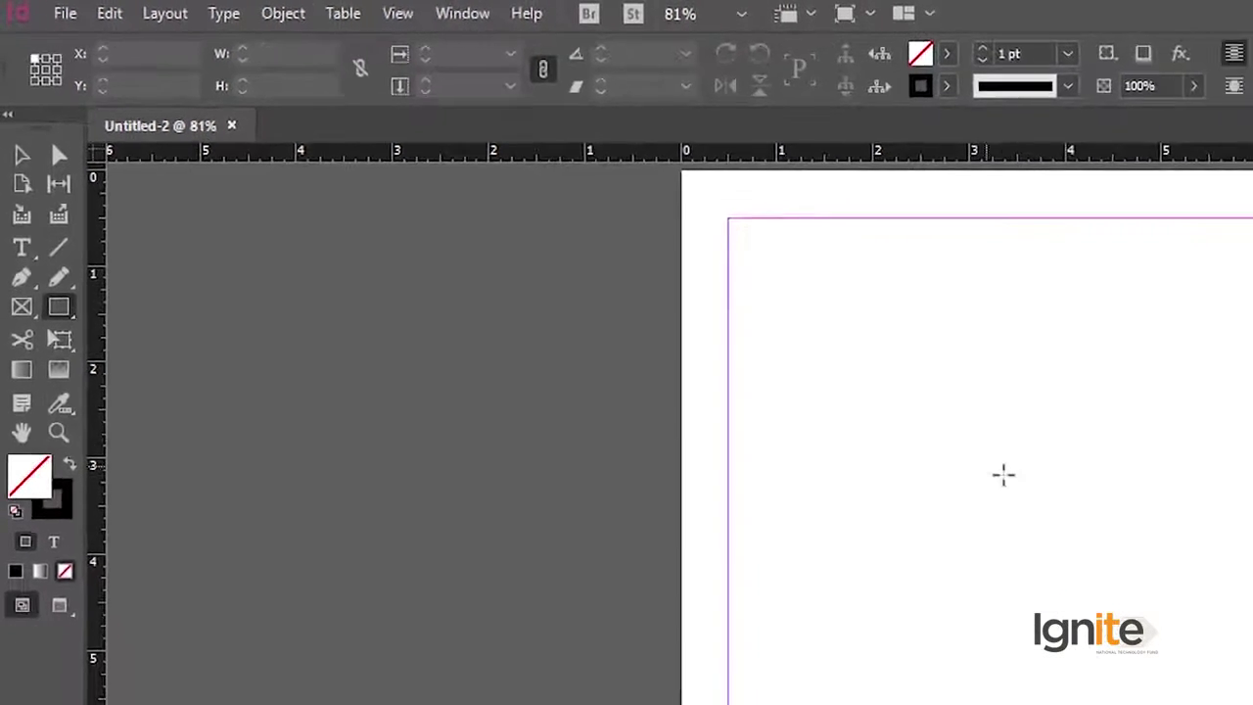
left_click_drag(967, 478, 1182, 697)
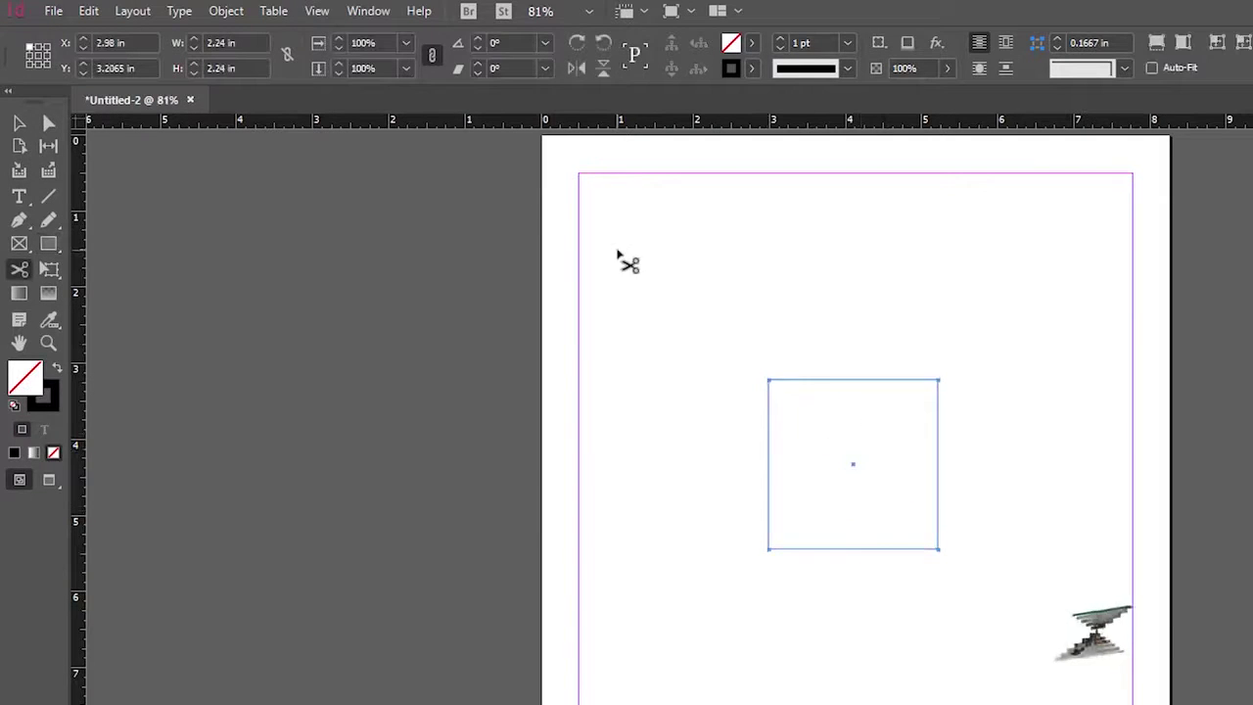
key("v")
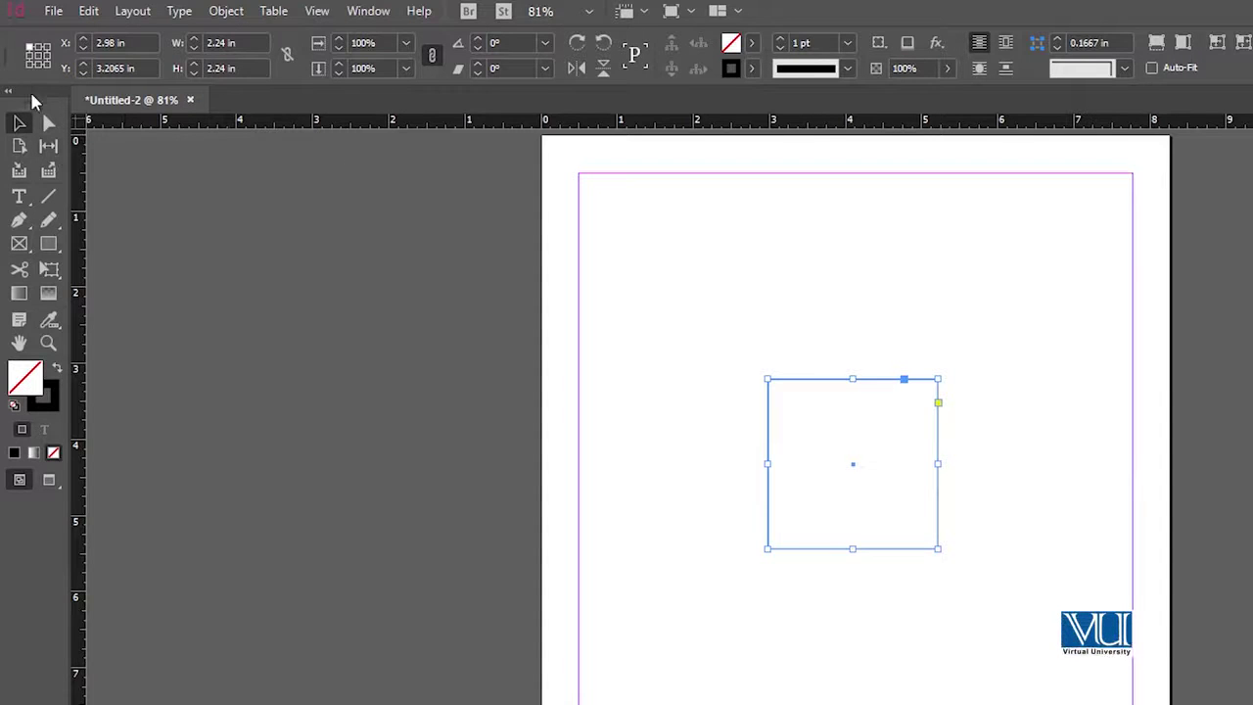
Undock the Tools panel so that it floats over the workspace
left_click_drag(34, 102, 27, 155)
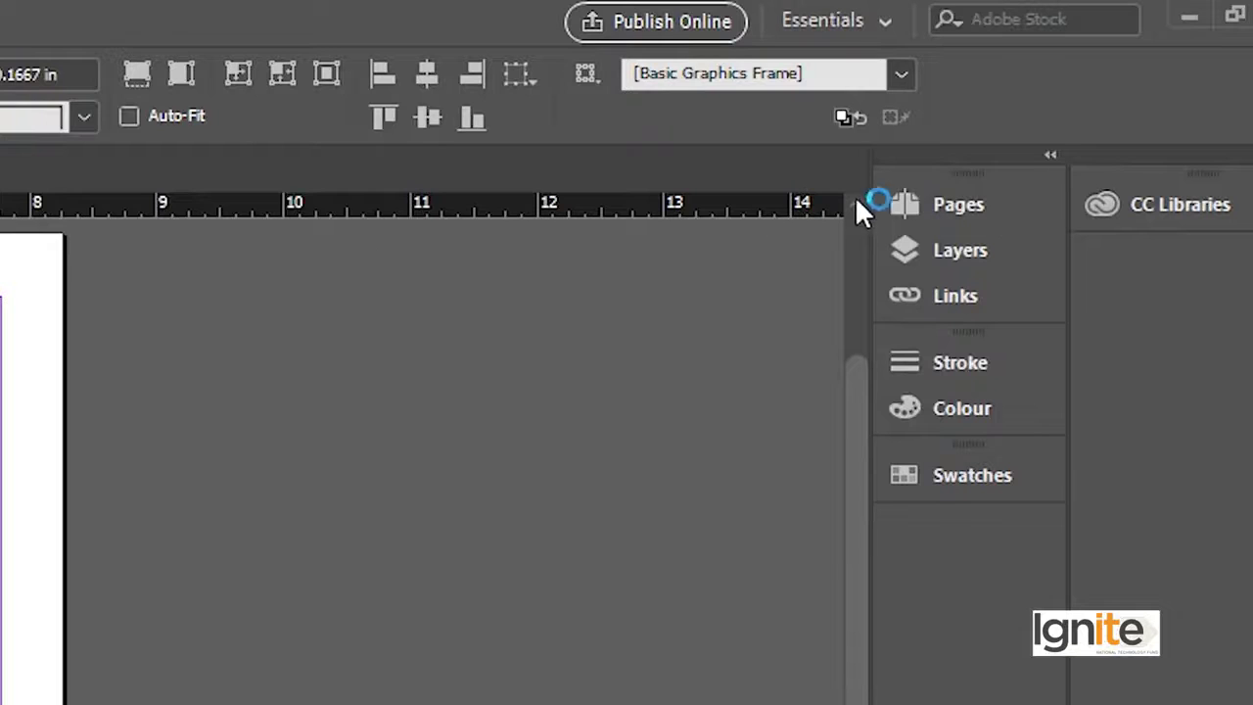
Examine what the Pages, Layers, Links, Stroke, Colour and Swatches panels contain, leaving Pages open
left_click(979, 201)
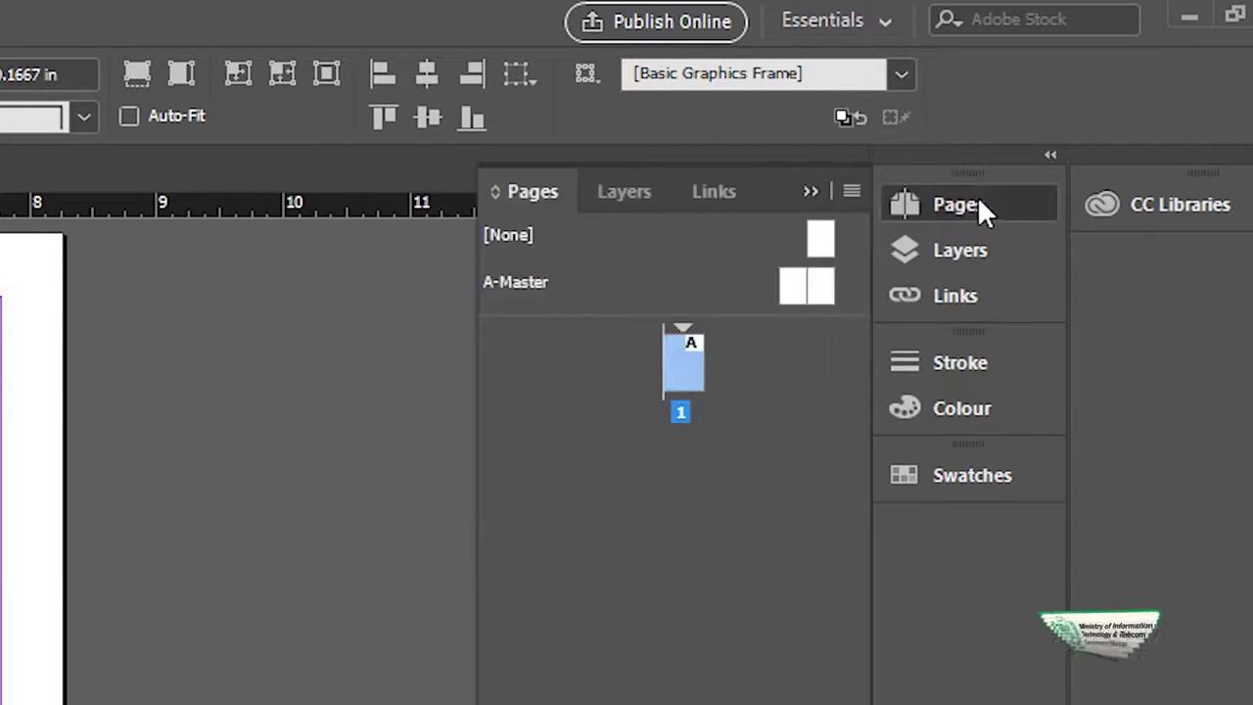
left_click(977, 205)
left_click(976, 245)
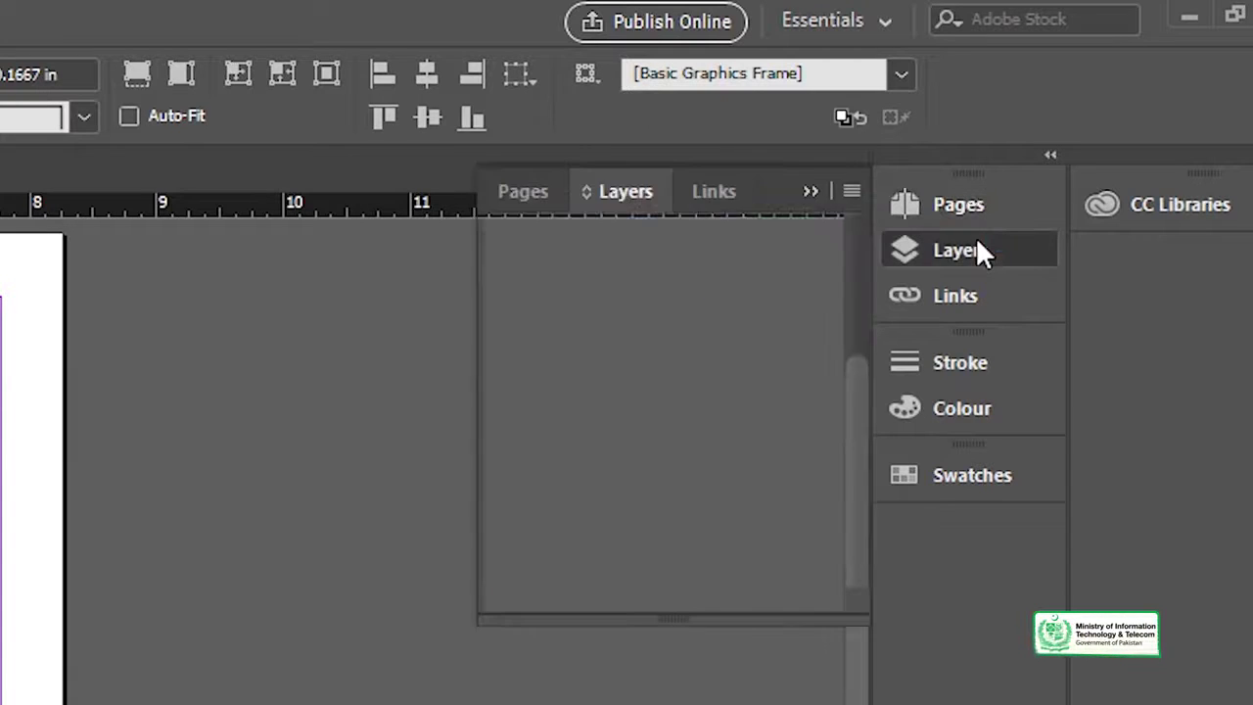
left_click(976, 245)
left_click(977, 296)
left_click(976, 295)
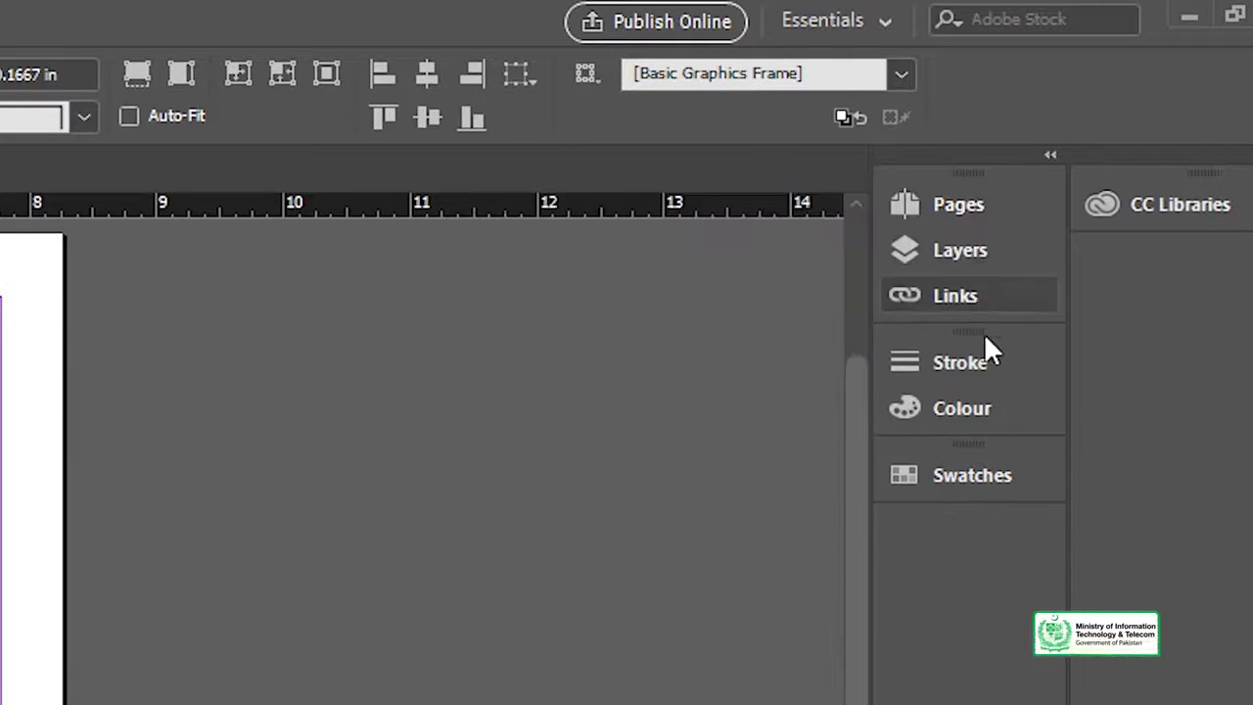
left_click(989, 359)
left_click(991, 360)
left_click(1001, 409)
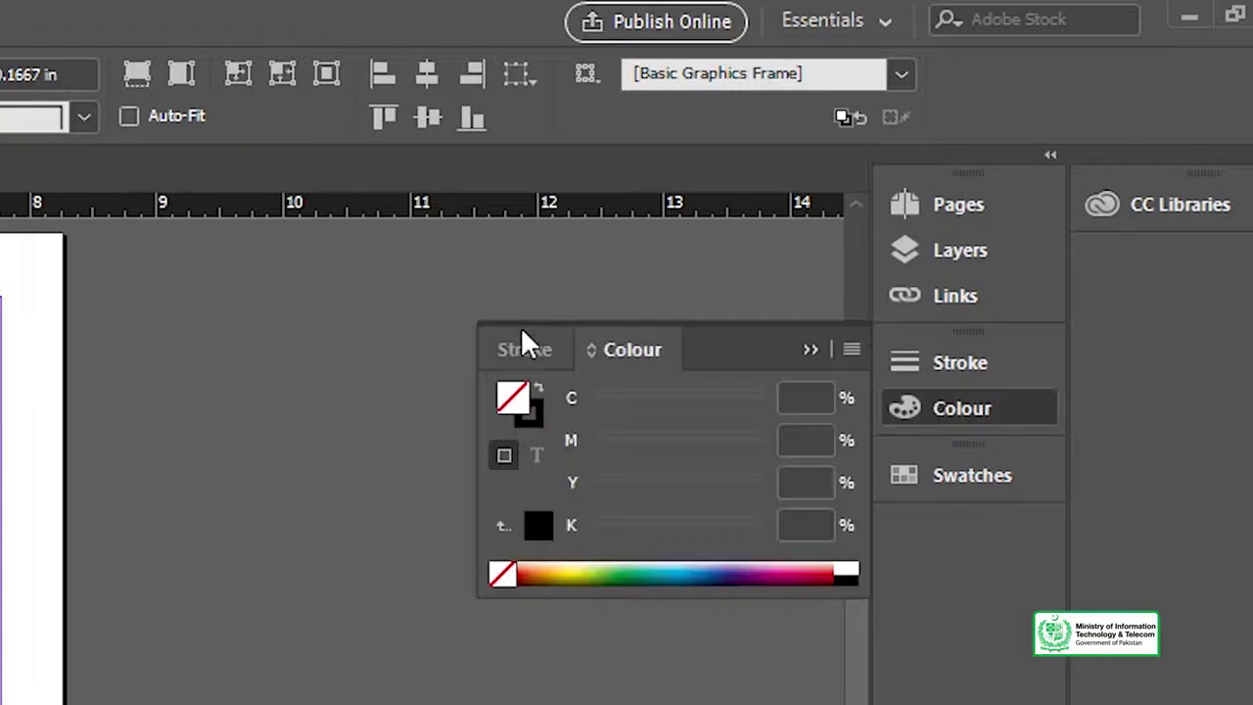
left_click(525, 349)
left_click(615, 347)
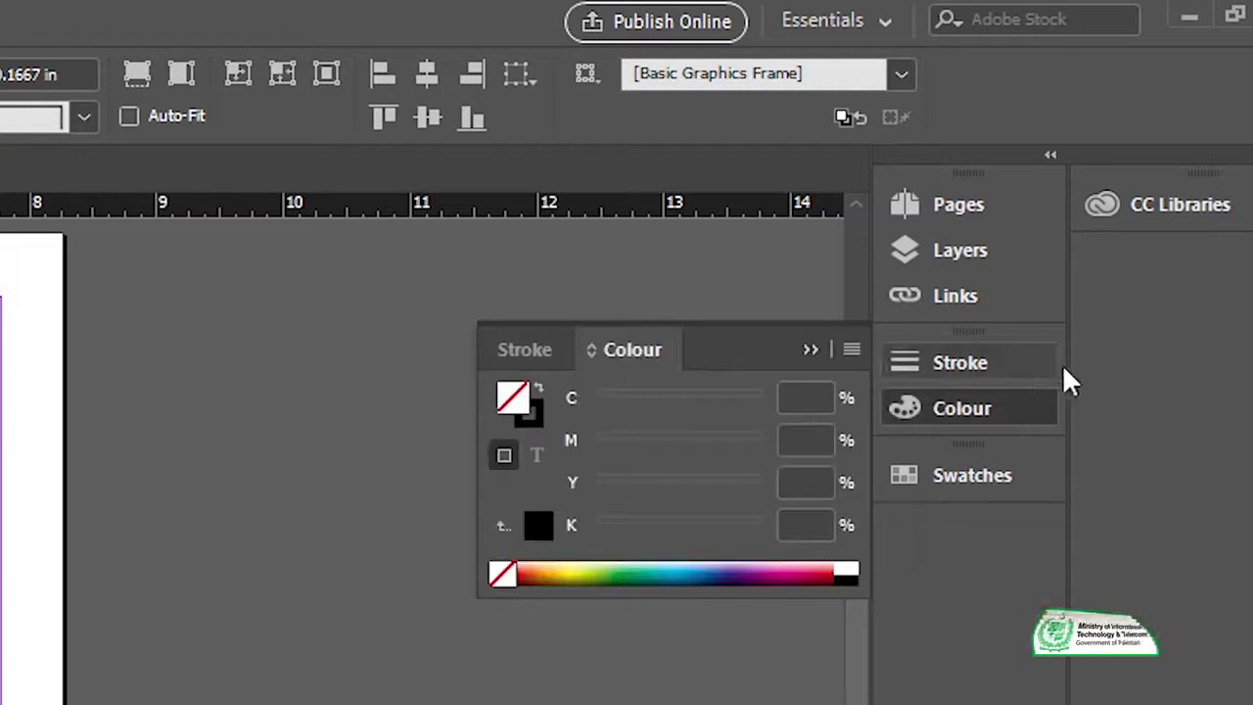
left_click(982, 409)
left_click(992, 474)
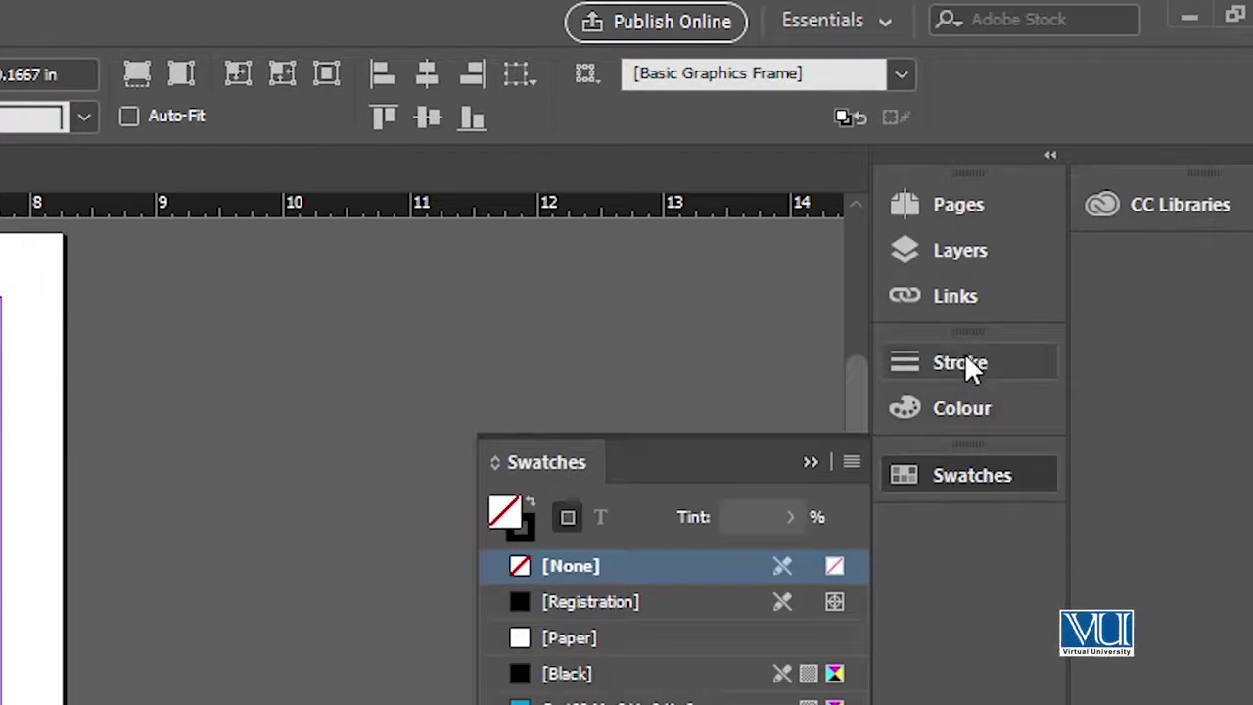
left_click(952, 474)
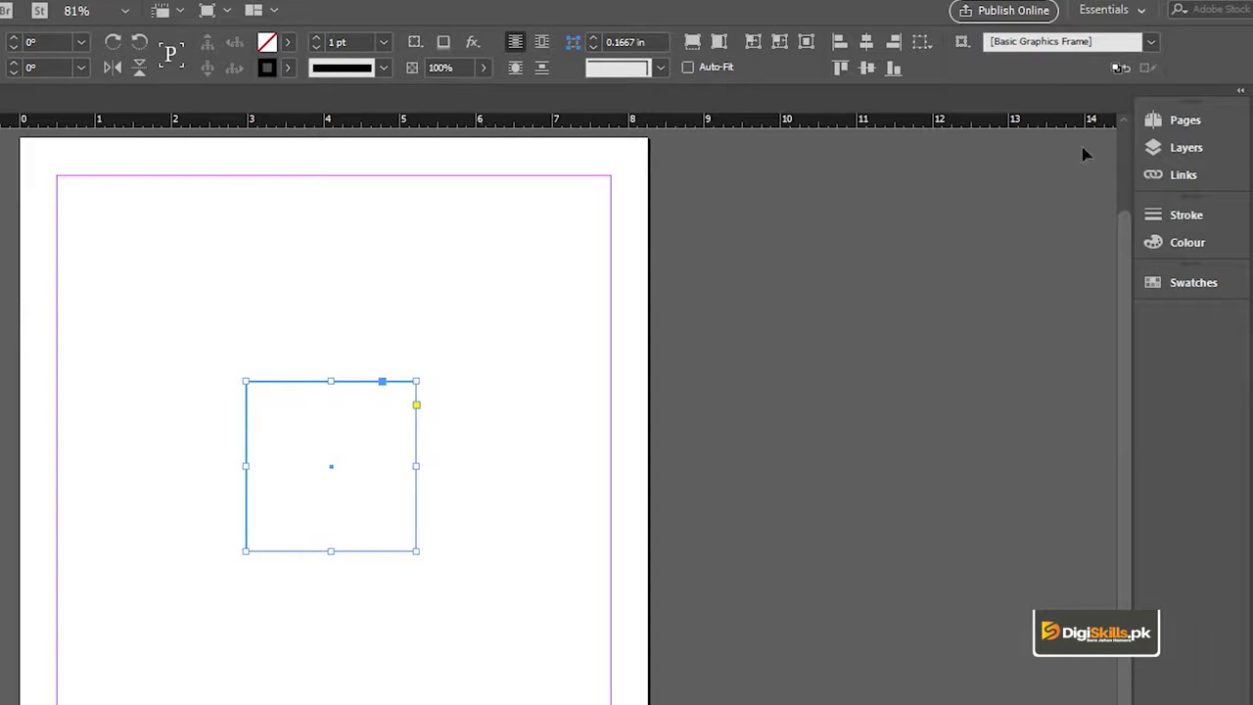
left_click(1186, 121)
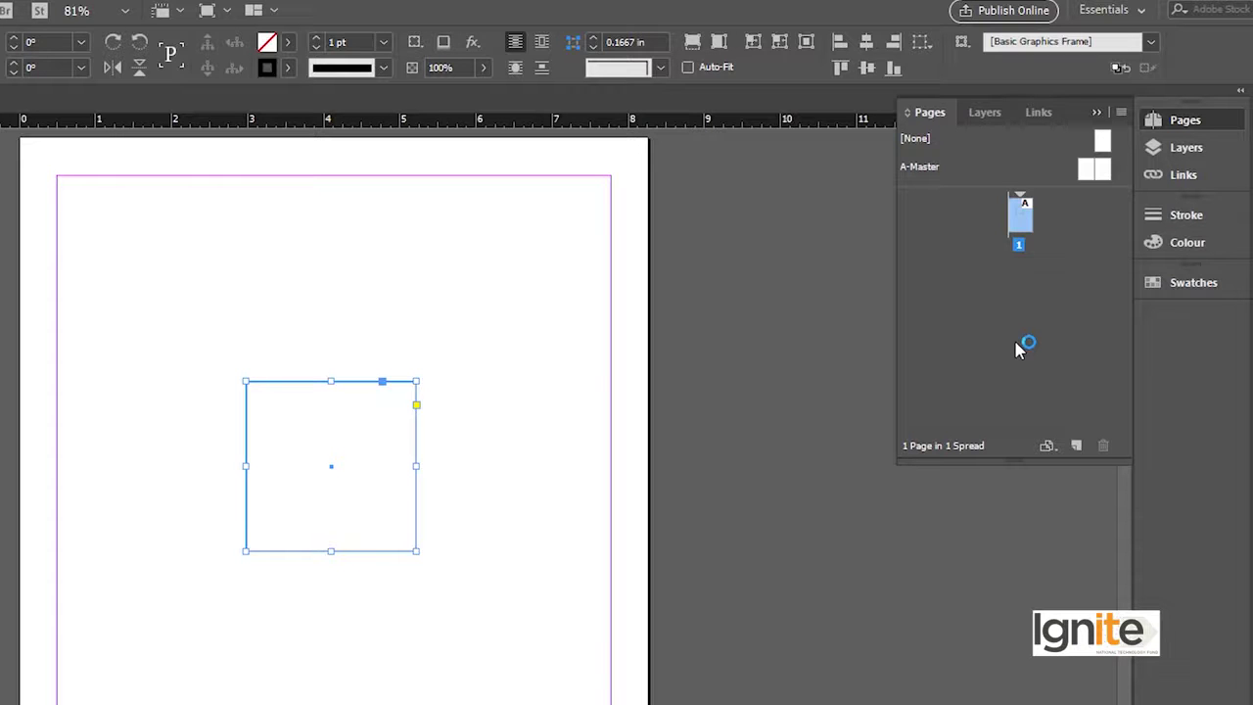
Delete the square from page 1
left_click(427, 500)
left_click(416, 485)
key("Delete")
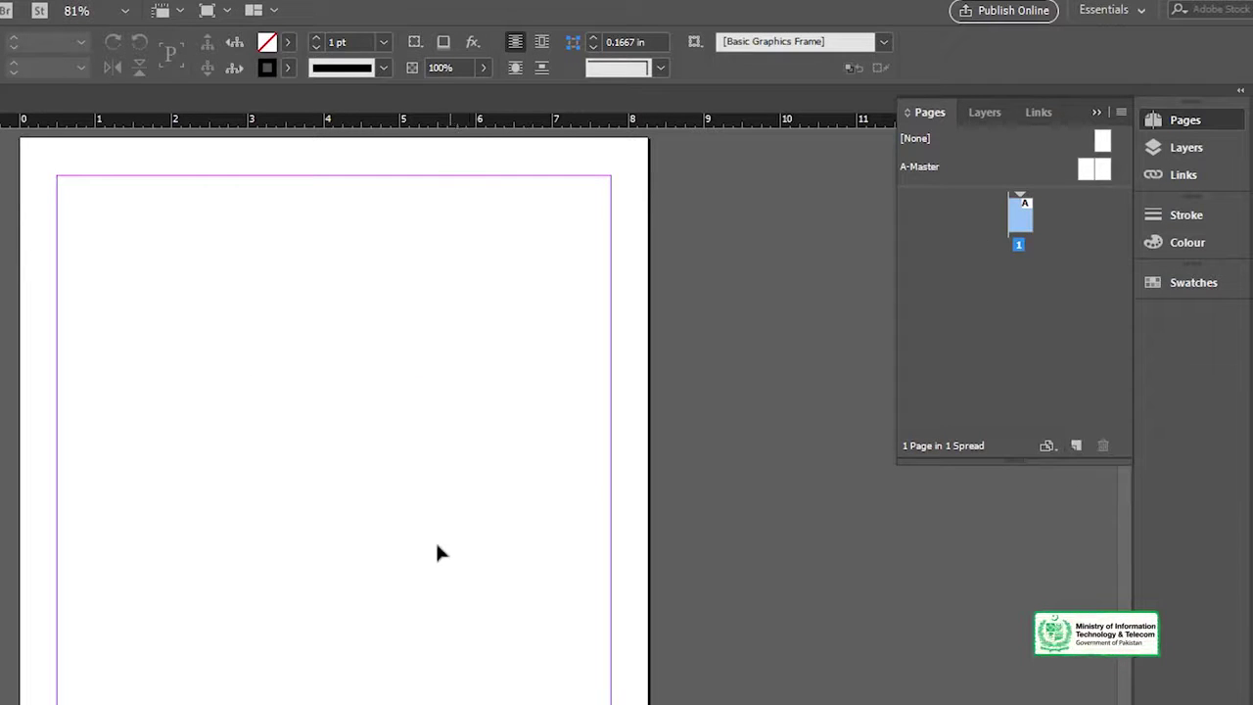
Add a second page to the document, based on A-Master
left_click(379, 581, "alt")
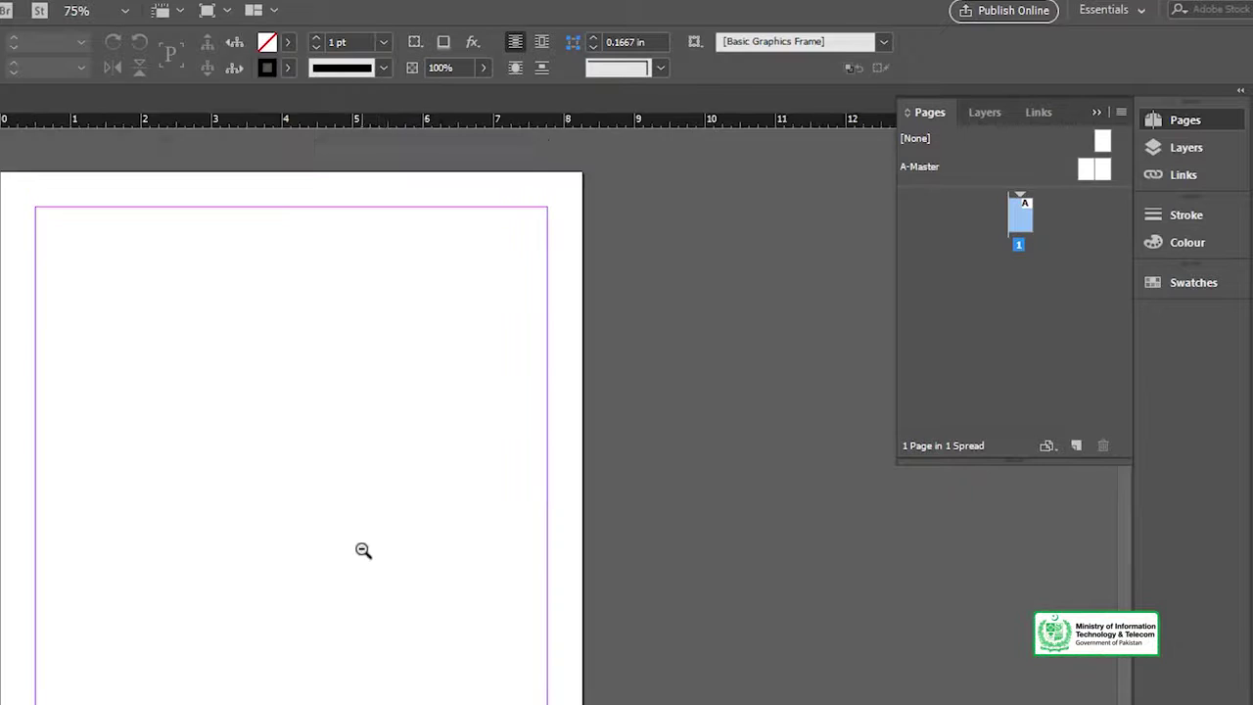
left_click(364, 551, "alt")
left_click(483, 554)
left_click(496, 543)
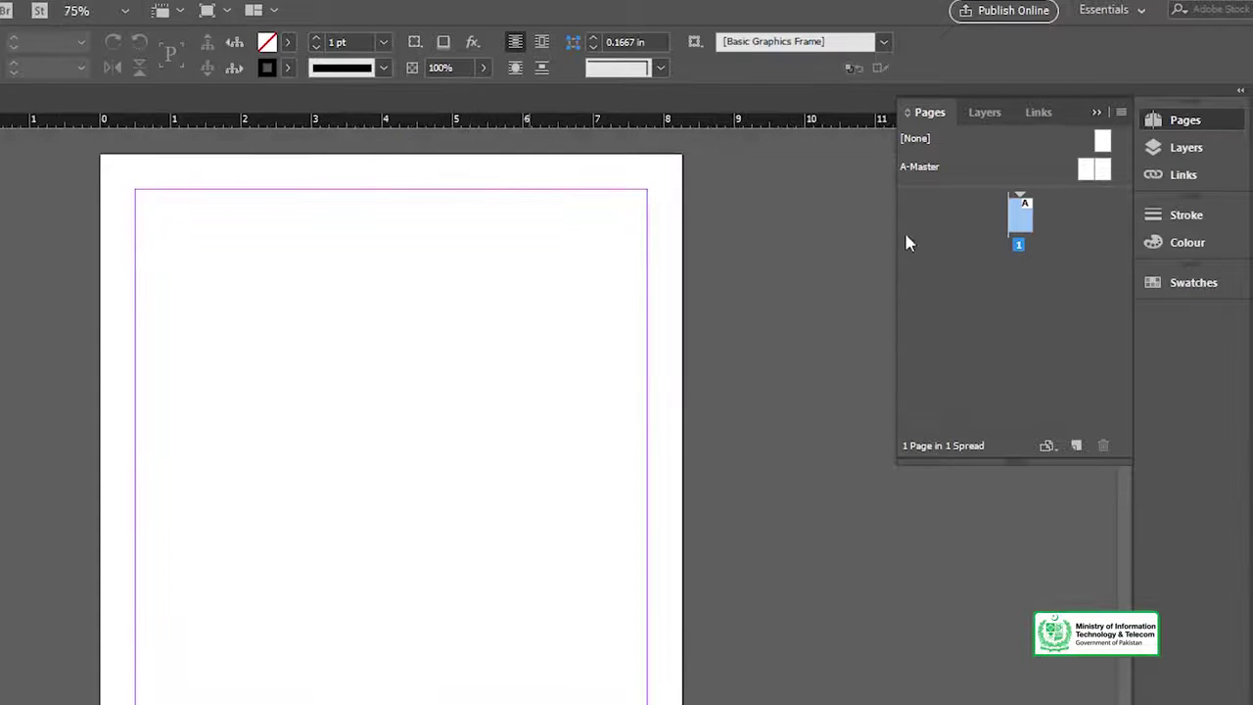
left_click(1076, 446)
Add four more pages after page 2 so that the document runs to page 6
left_click(447, 531, "alt")
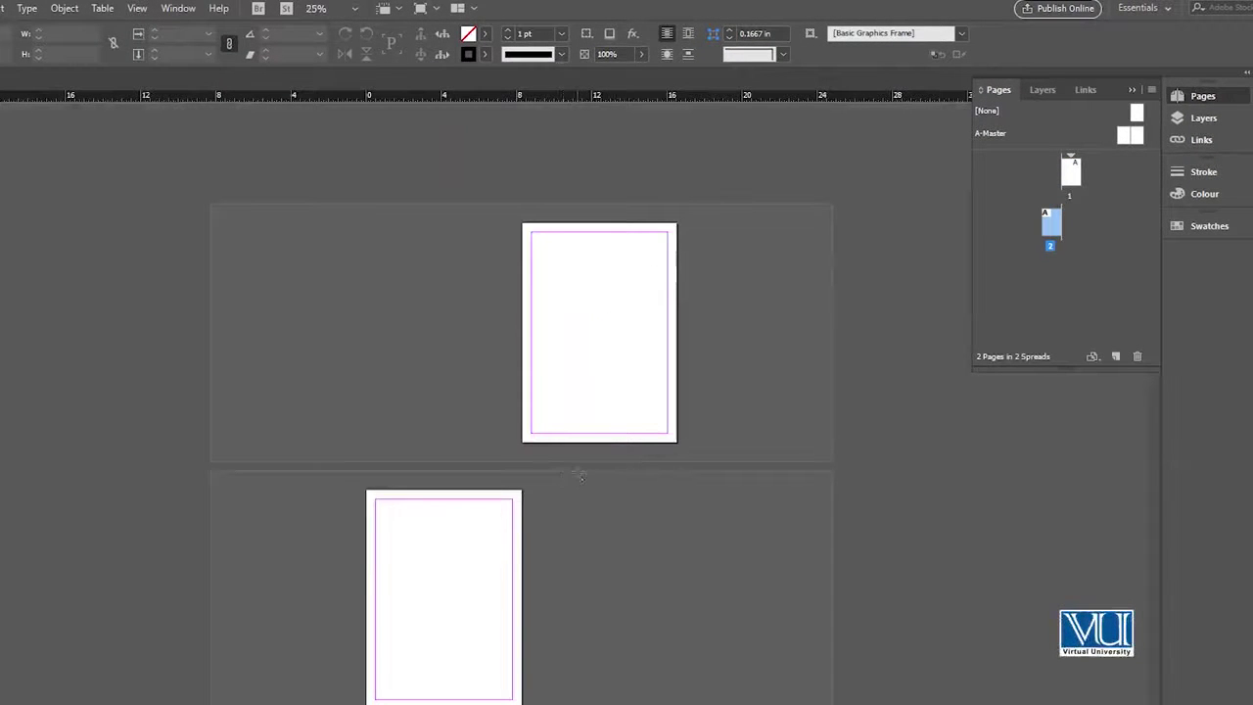
left_click(499, 516)
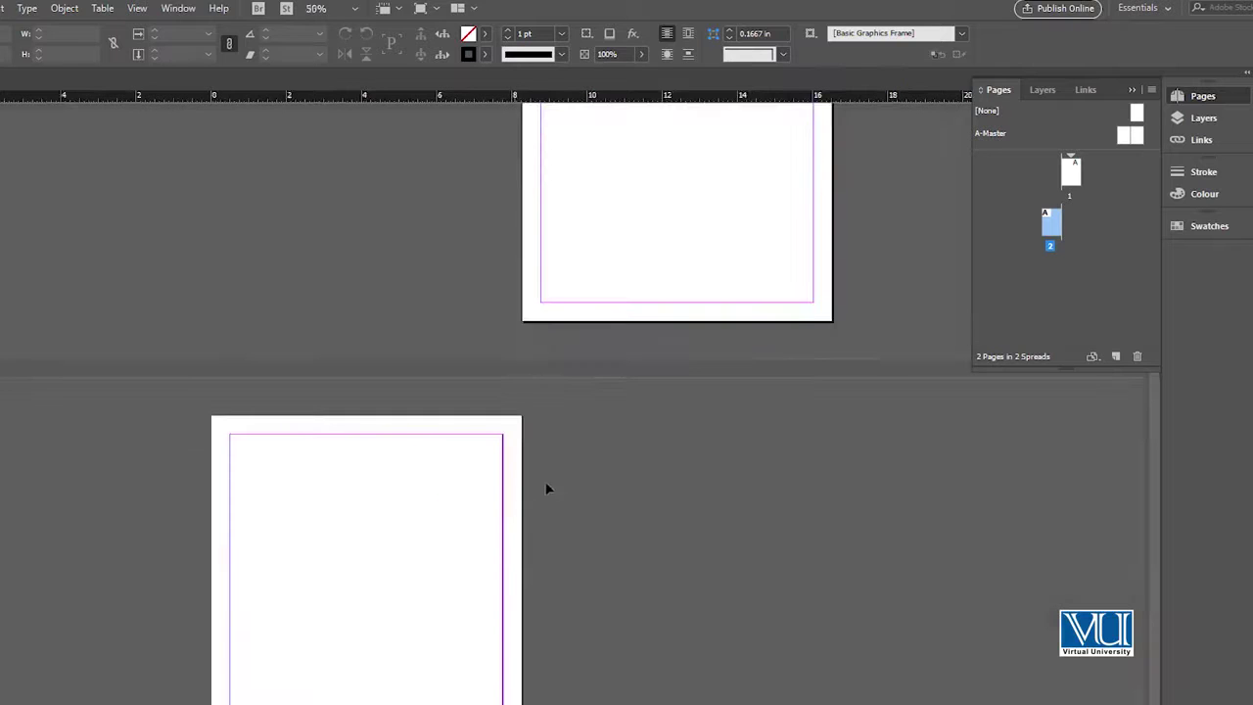
left_click(1116, 357)
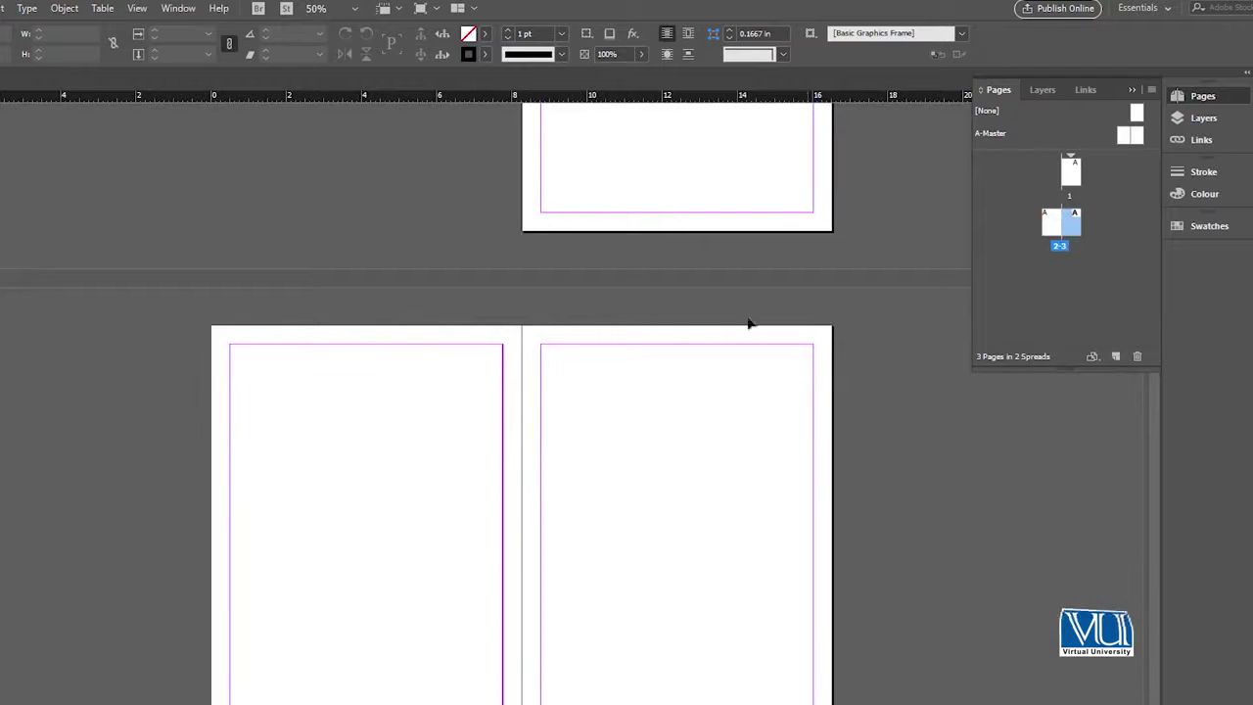
left_click(1116, 357)
left_click(1116, 356)
left_click(1116, 357)
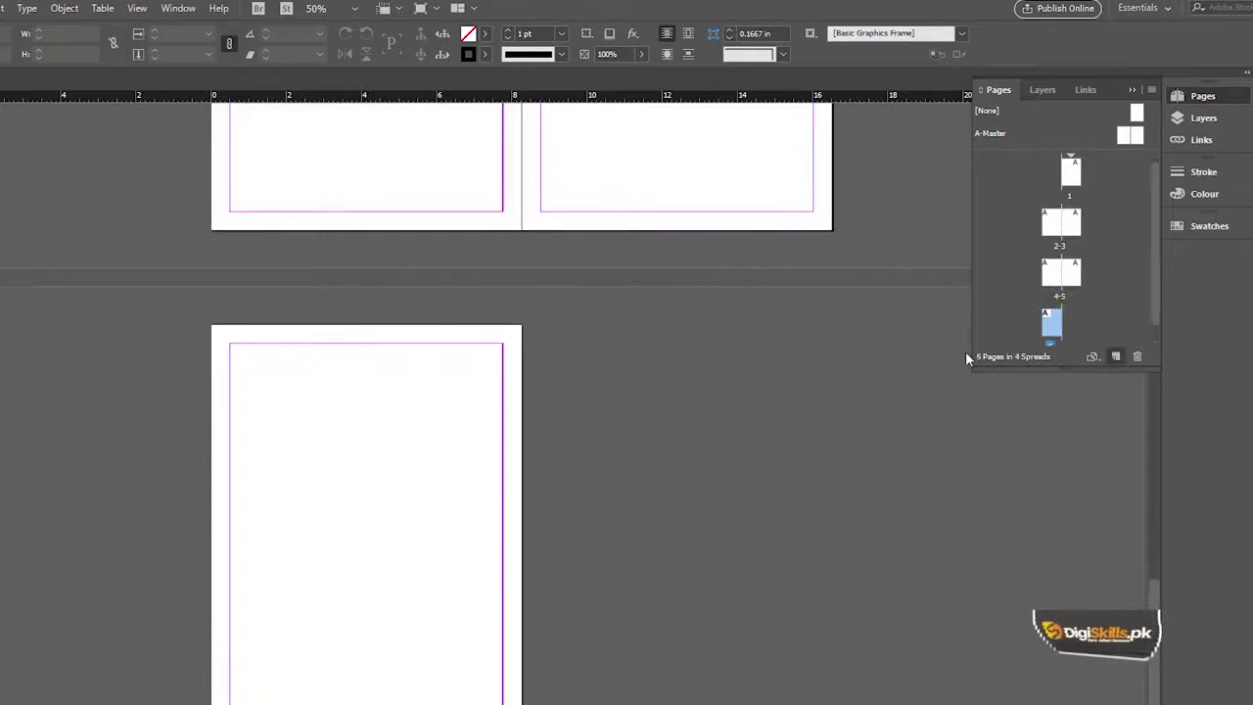
Look over how the document's pages are arranged as single pages and facing-page spreads
left_click(677, 250, "alt")
left_click(636, 308, "alt")
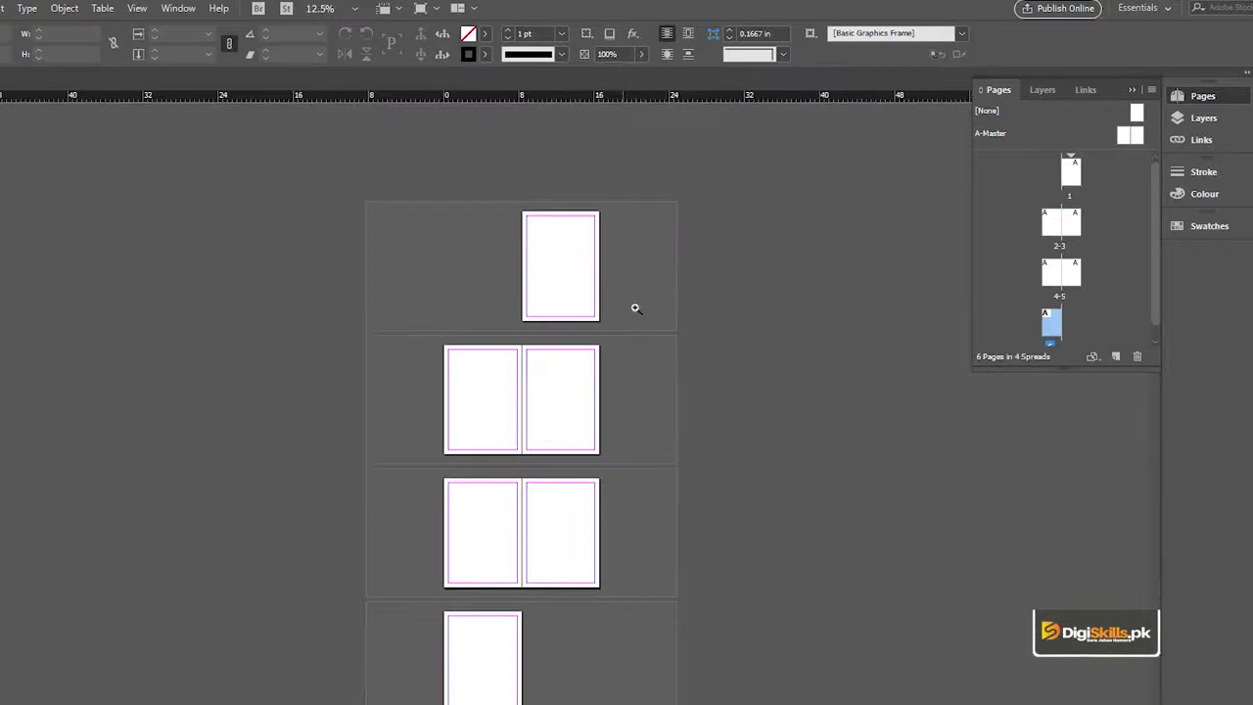
left_click(514, 479)
left_click_drag(559, 381, 630, 326)
scroll(630, 326, "down", 5)
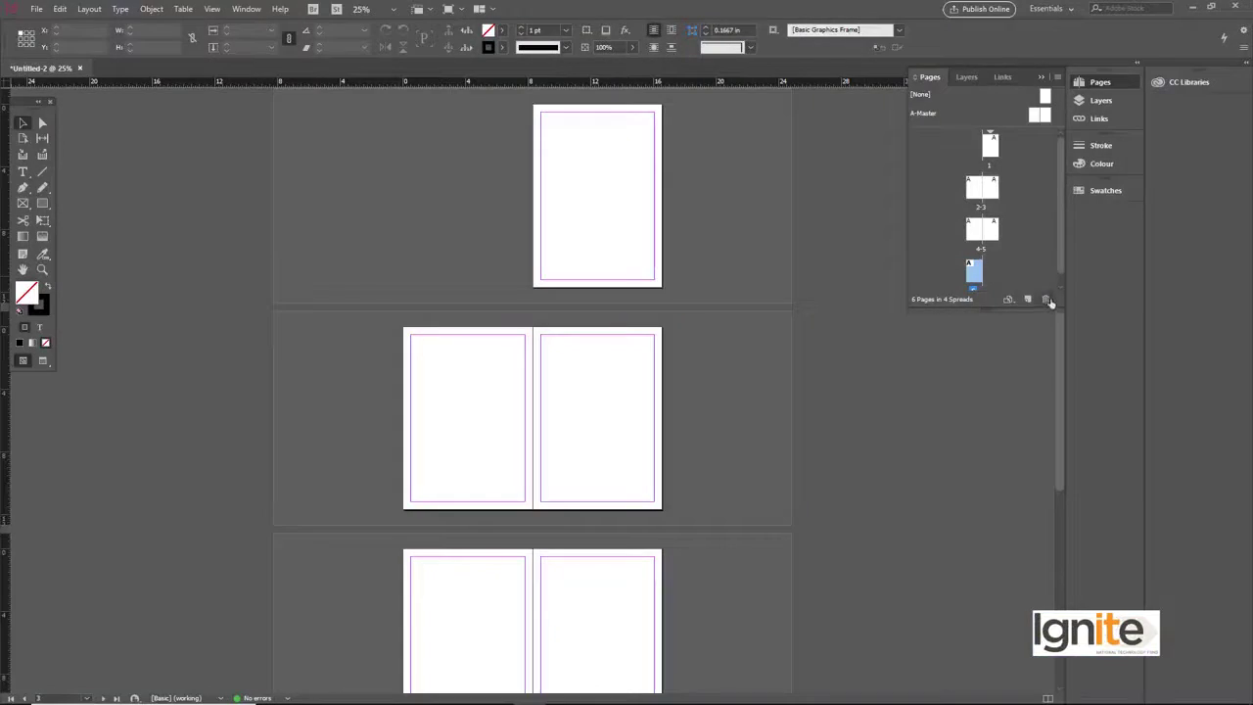
Delete page 6, the 4-5 spread and page 3 so that only pages 1 and 2 are left in the document
left_click(1048, 300)
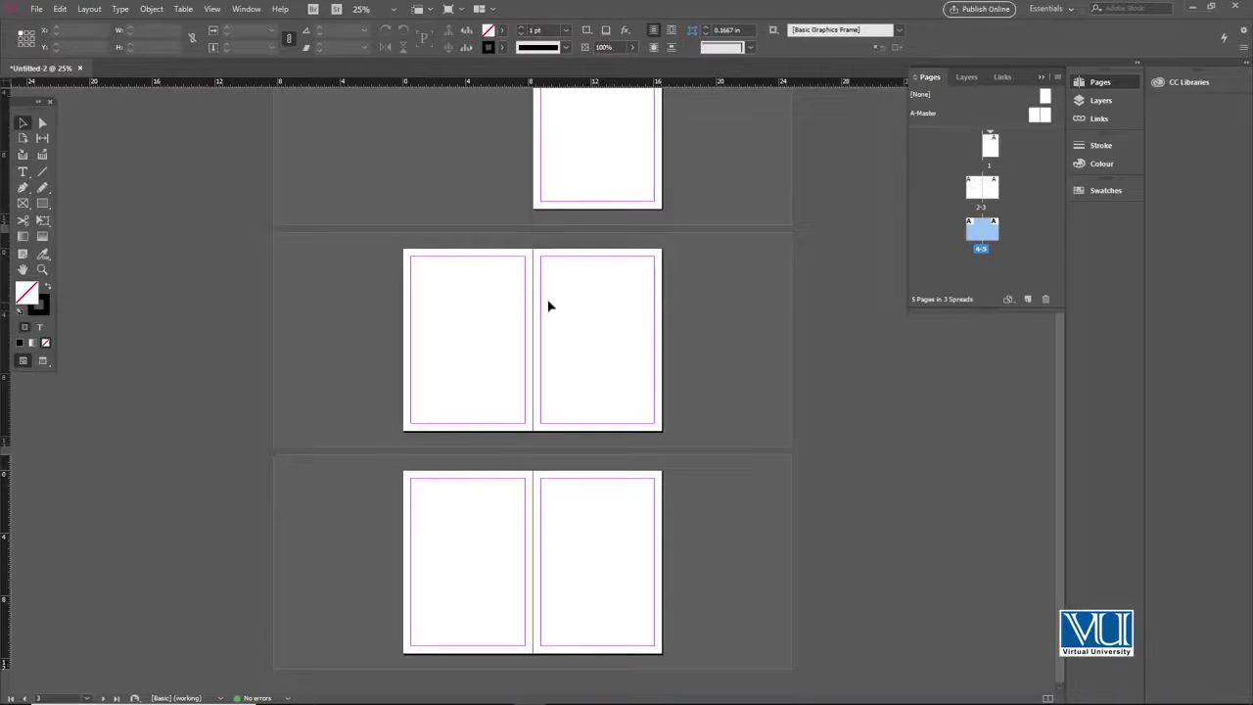
left_click(1043, 299)
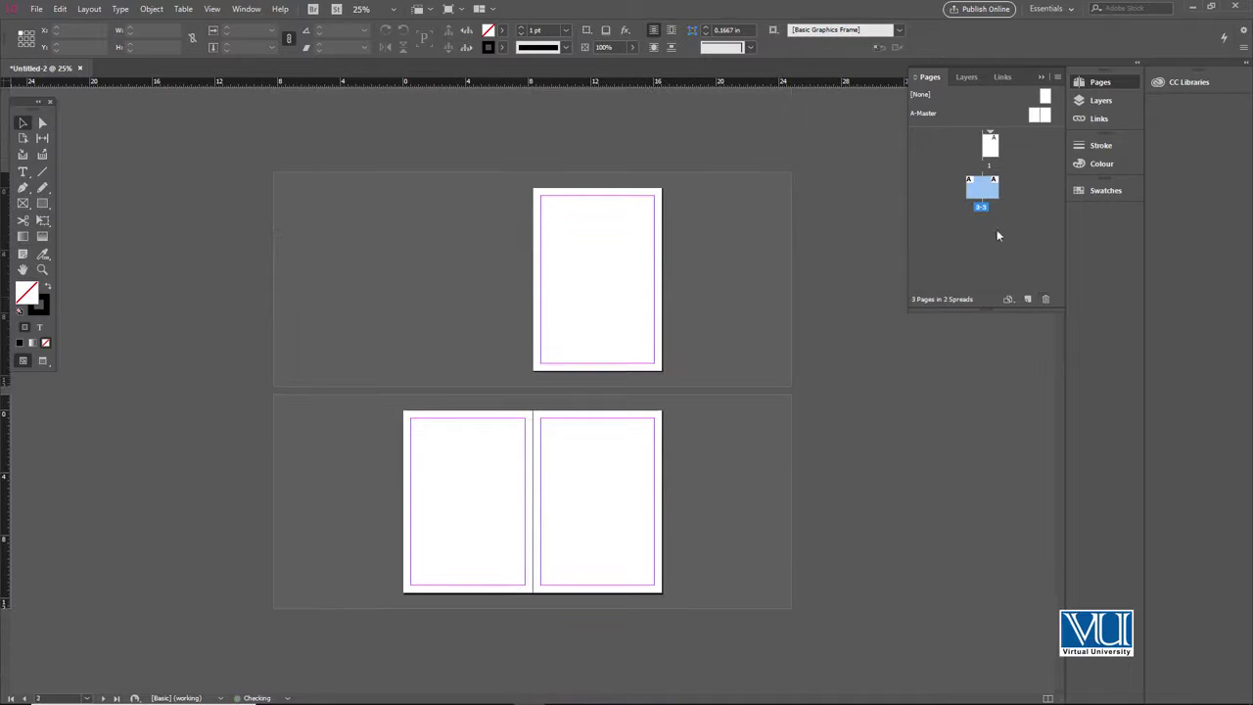
left_click(995, 194)
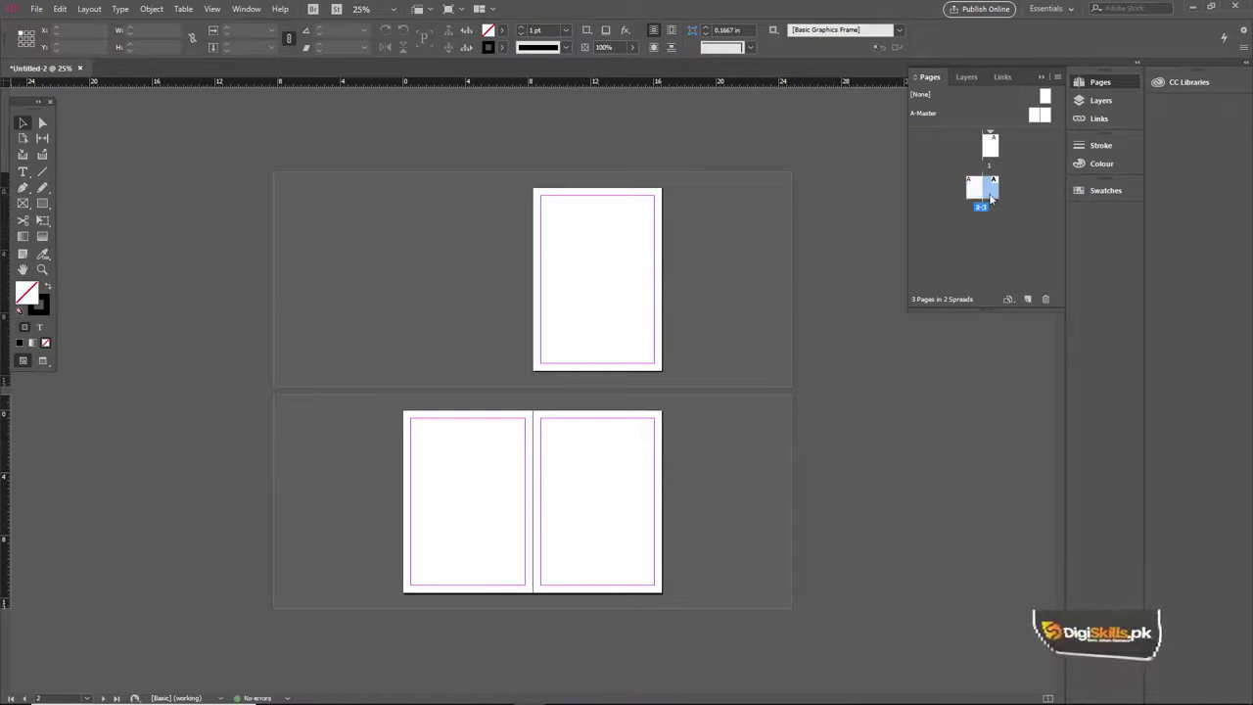
left_click(1045, 299)
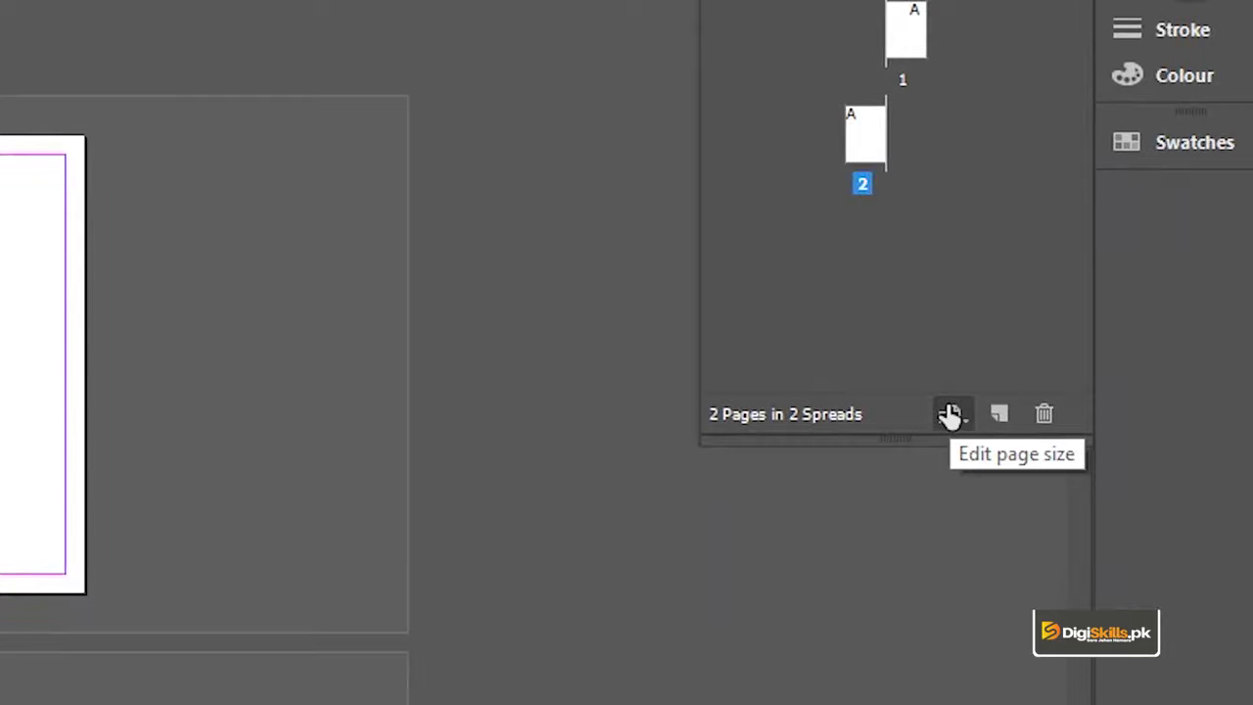
View the preset page sizes available for page 2 without choosing a different one
left_click(950, 415)
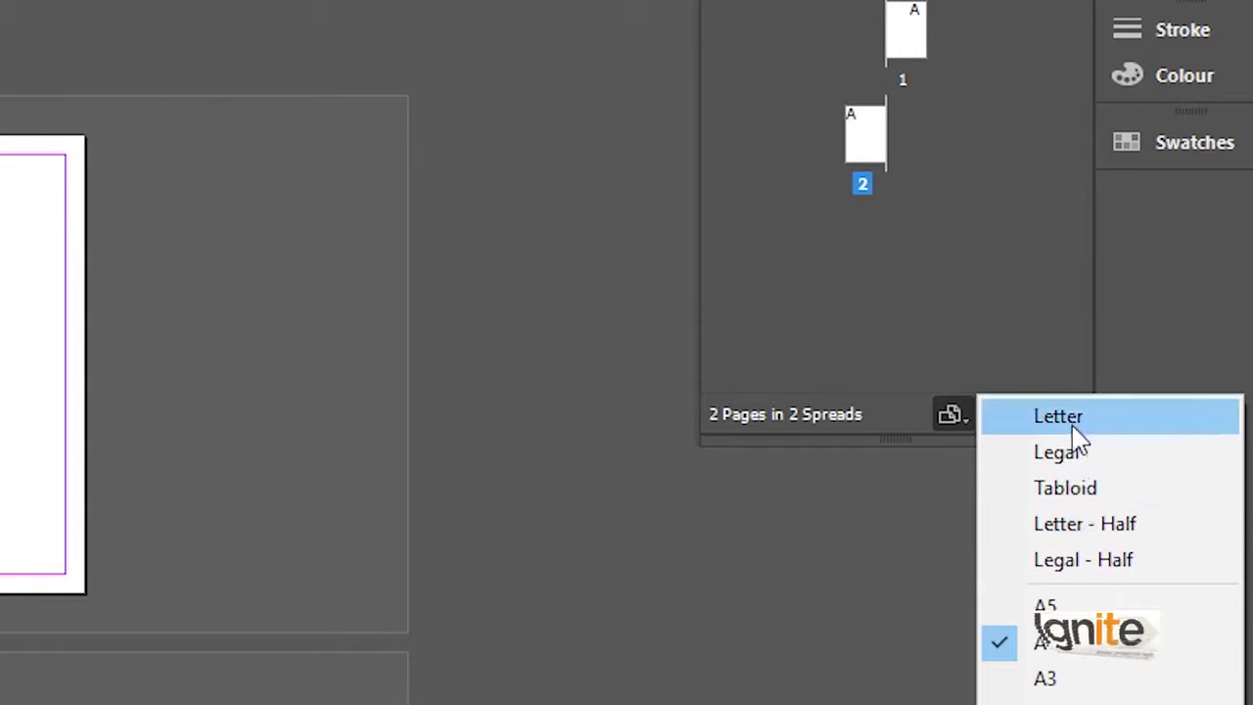
left_click(986, 282)
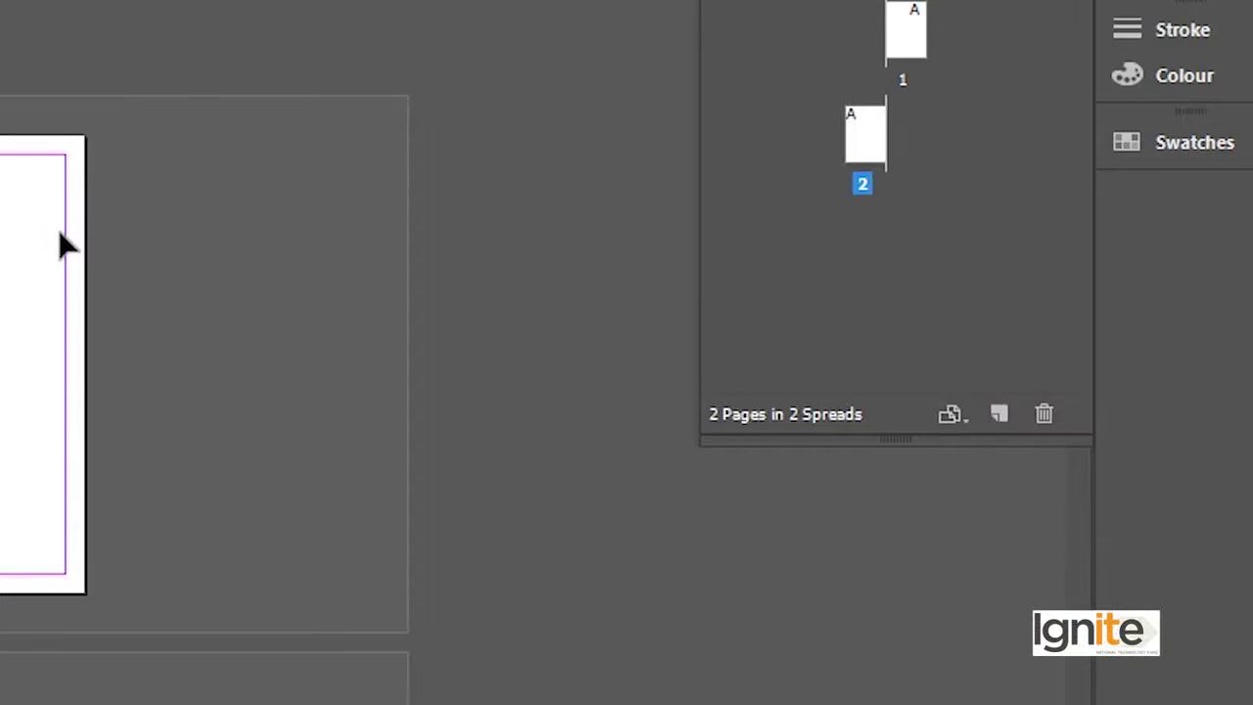